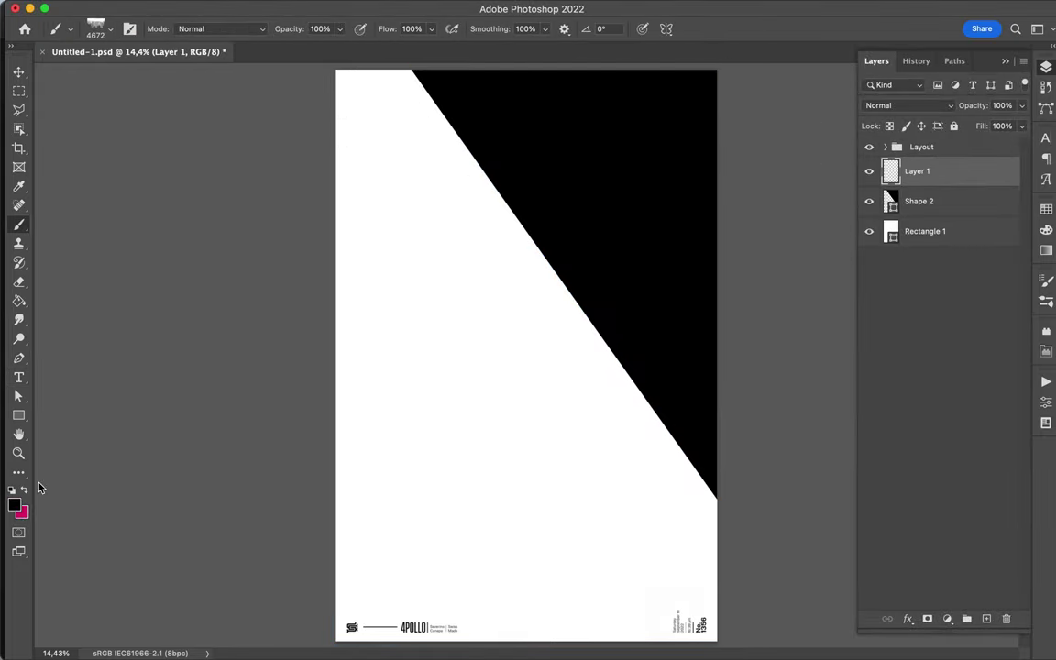
Try drip-style brush tips of 730, 1334 and 1636 px from the Brush Preset picker
{"action": "left_click", "coordinate": [580, 61]}
{"action": "right_click", "coordinate": [525, 218]}
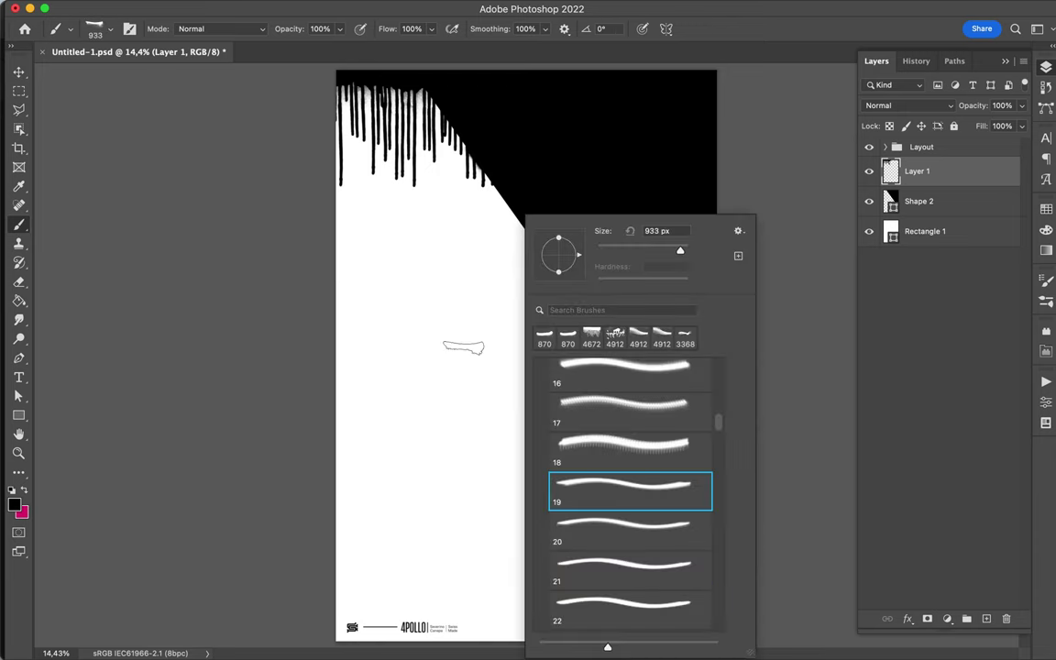
{"action": "right_click", "coordinate": [550, 218]}
{"action": "left_click", "coordinate": [632, 381]}
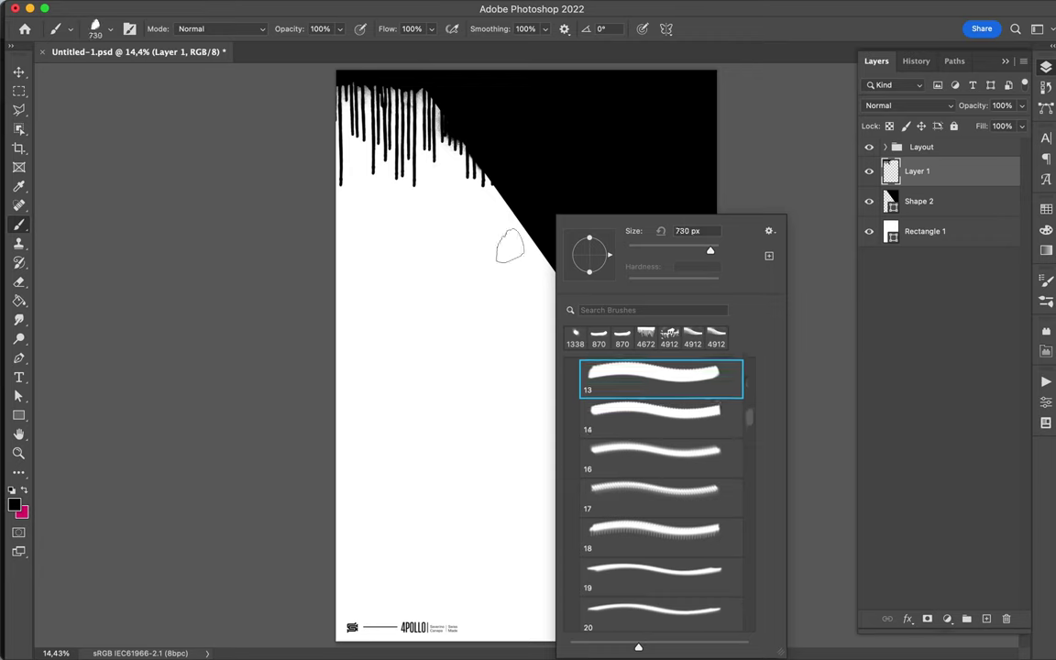
{"action": "right_click", "coordinate": [537, 219]}
{"action": "left_click", "coordinate": [602, 396]}
{"action": "left_click", "coordinate": [415, 80]}
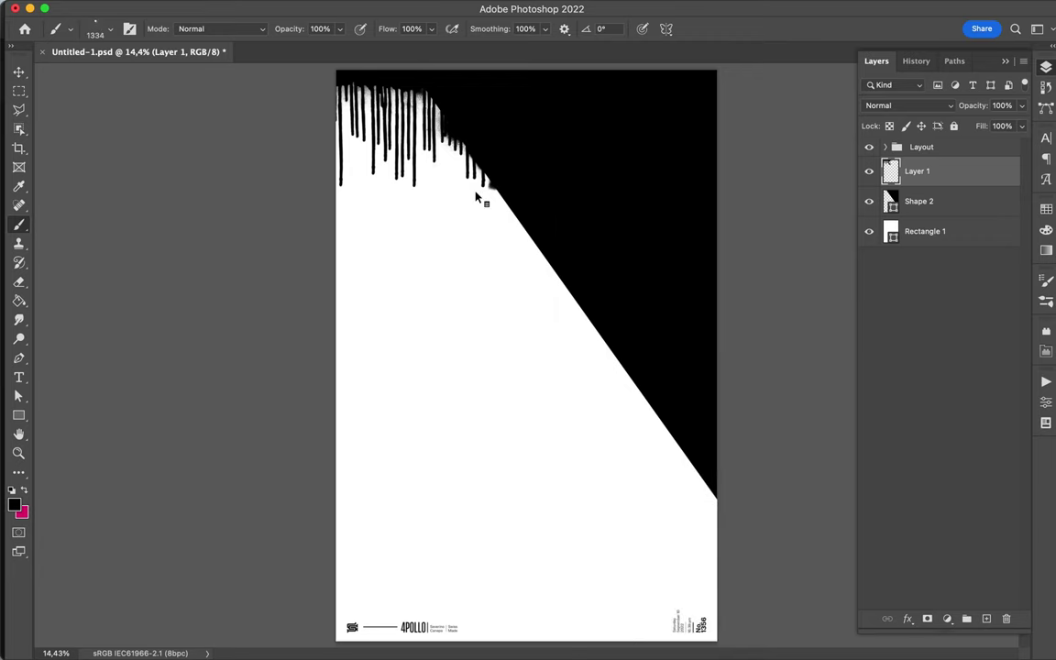
{"action": "right_click", "coordinate": [477, 197]}
{"action": "left_click", "coordinate": [586, 376]}
Paint black drip dabs along the diagonal edge
{"action": "left_click", "coordinate": [475, 128]}
{"action": "left_click", "coordinate": [495, 220]}
{"action": "right_click", "coordinate": [538, 220]}
{"action": "left_click", "coordinate": [607, 405]}
{"action": "scroll", "coordinate": [632, 412], "scroll_direction": "down", "scroll_amount": 1}
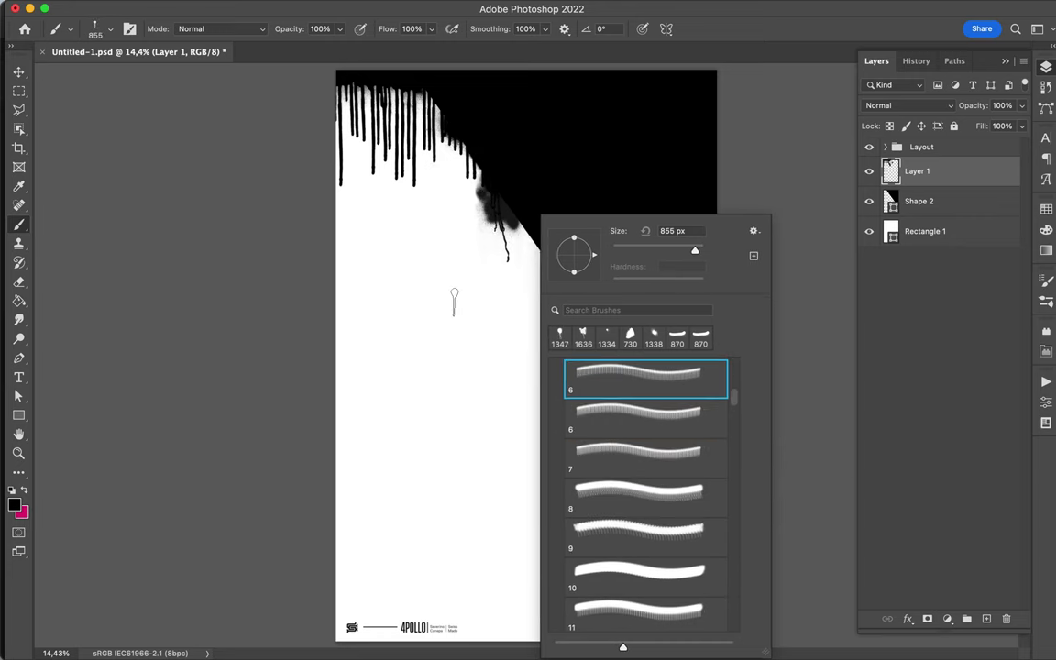
{"action": "key", "text": "Return"}
Switch to a cloud brush and stamp soft grey smoke clouds on the diagonal edge
{"action": "left_click", "coordinate": [538, 246]}
{"action": "right_click", "coordinate": [541, 241]}
{"action": "scroll", "coordinate": [646, 458], "scroll_direction": "up", "scroll_amount": 2}
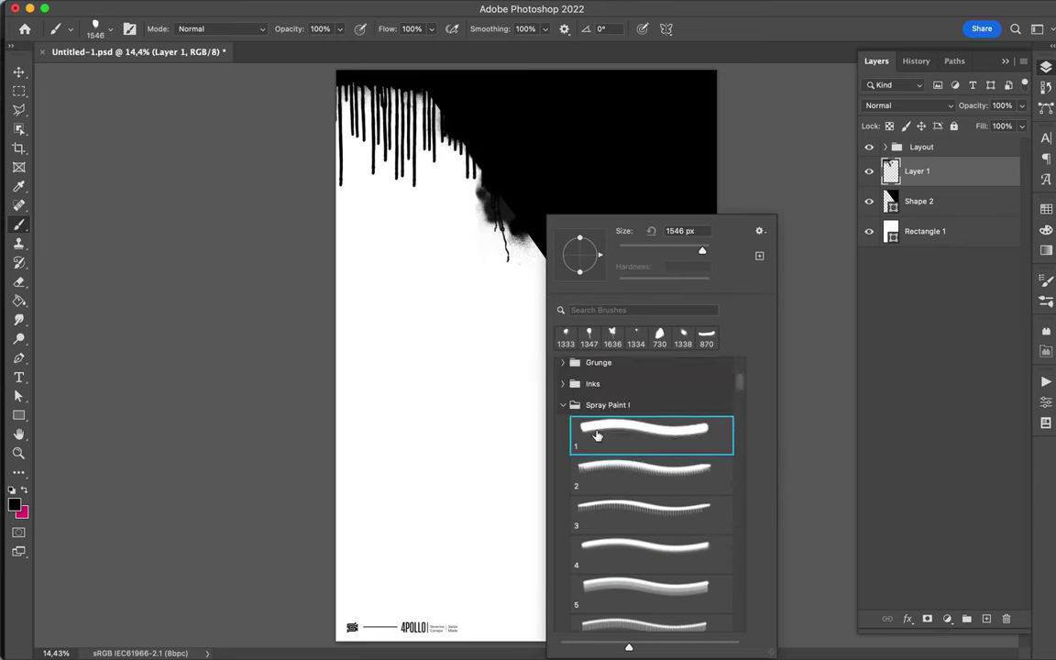
{"action": "scroll", "coordinate": [646, 459], "scroll_direction": "down", "scroll_amount": 3}
{"action": "key", "text": "Return"}
{"action": "left_click", "coordinate": [550, 277]}
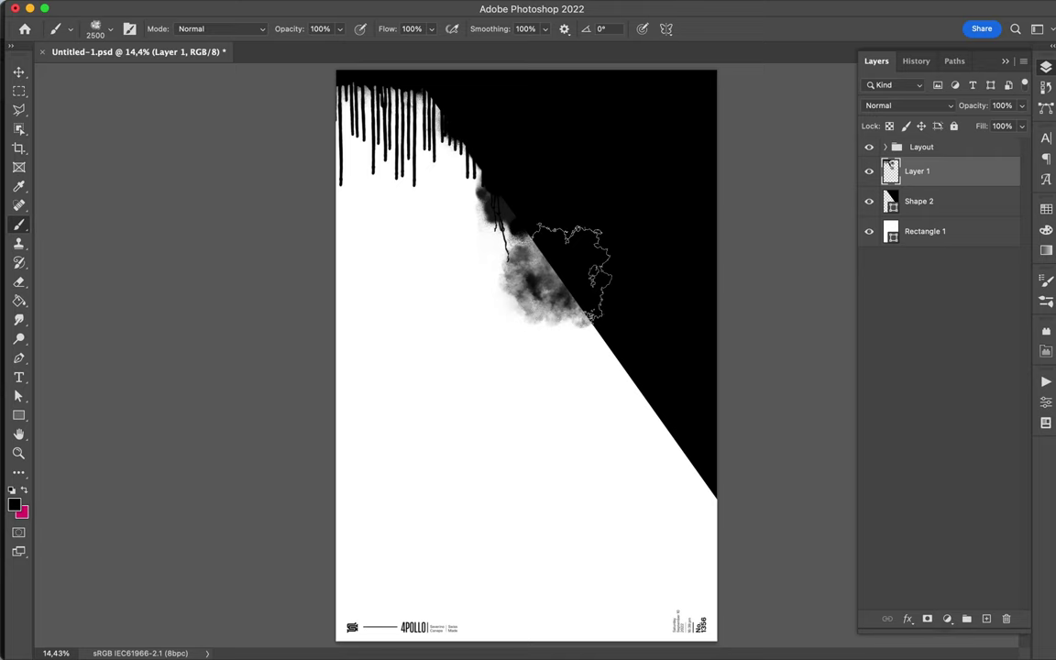
Add a smoke cloud lower on the diagonal, then pick the large 99 scribble stroke brush
{"action": "left_click_drag", "start_coordinate": [617, 272], "coordinate": [629, 315]}
{"action": "right_click", "coordinate": [571, 295]}
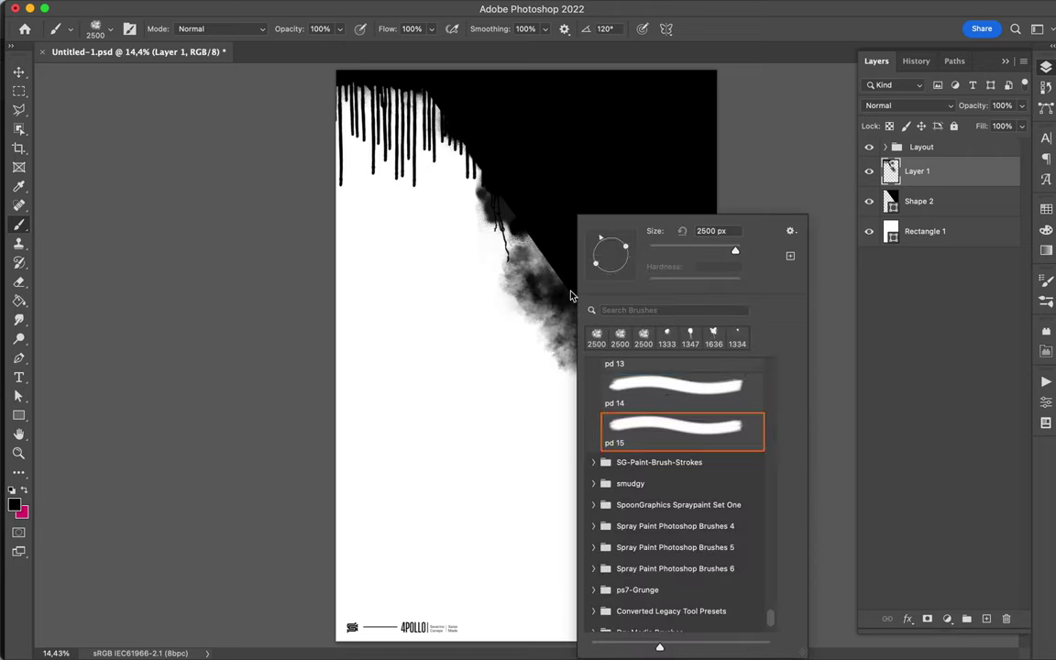
{"action": "scroll", "coordinate": [677, 447], "scroll_direction": "up", "scroll_amount": 3}
{"action": "scroll", "coordinate": [677, 448], "scroll_direction": "up", "scroll_amount": 3}
{"action": "scroll", "coordinate": [677, 447], "scroll_direction": "up", "scroll_amount": 5}
{"action": "scroll", "coordinate": [677, 447], "scroll_direction": "up", "scroll_amount": 3}
{"action": "scroll", "coordinate": [678, 447], "scroll_direction": "down", "scroll_amount": 3}
{"action": "scroll", "coordinate": [632, 443], "scroll_direction": "up", "scroll_amount": 5}
{"action": "left_click", "coordinate": [667, 484]}
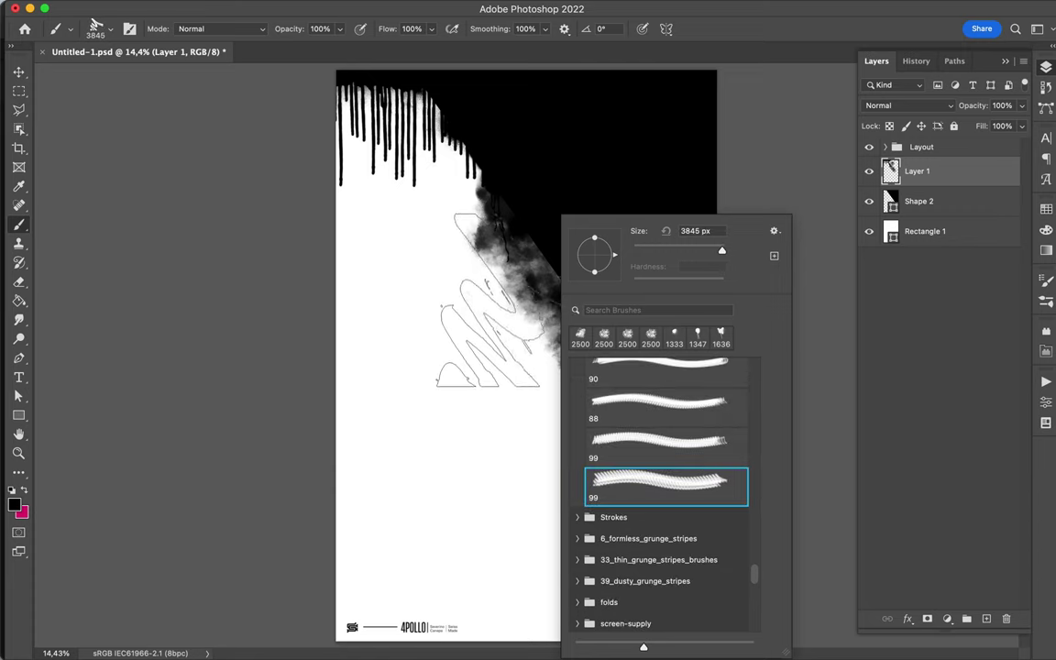
Paint a large black M-shaped scribble across the diagonal, undoing misplaced stamps
{"action": "left_click", "coordinate": [490, 300]}
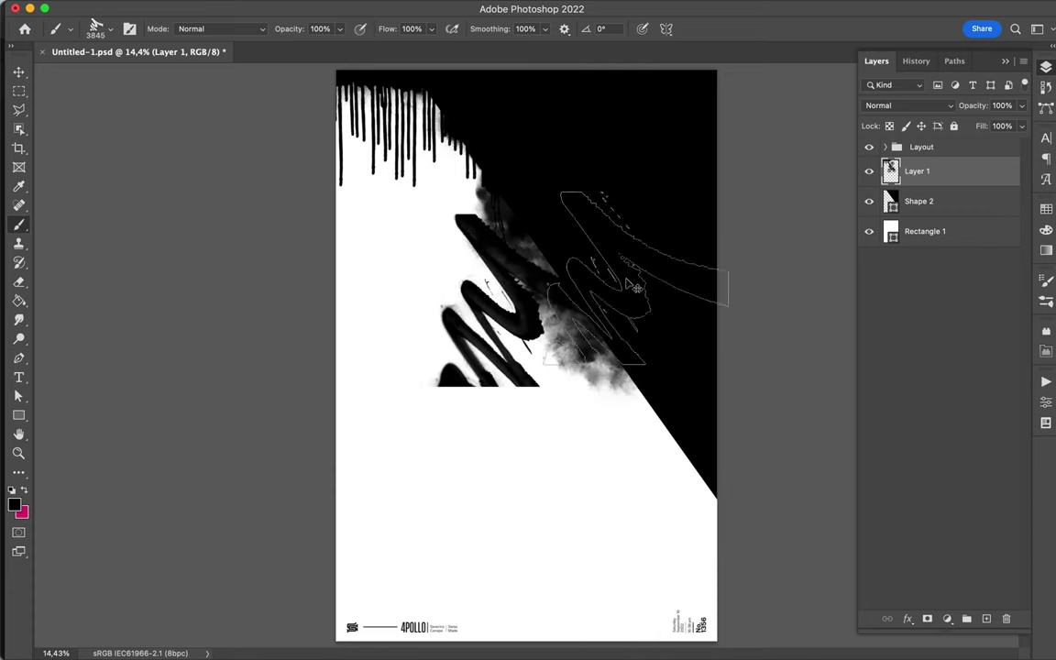
{"action": "key", "text": "super+z"}
{"action": "key", "text": "super+z"}
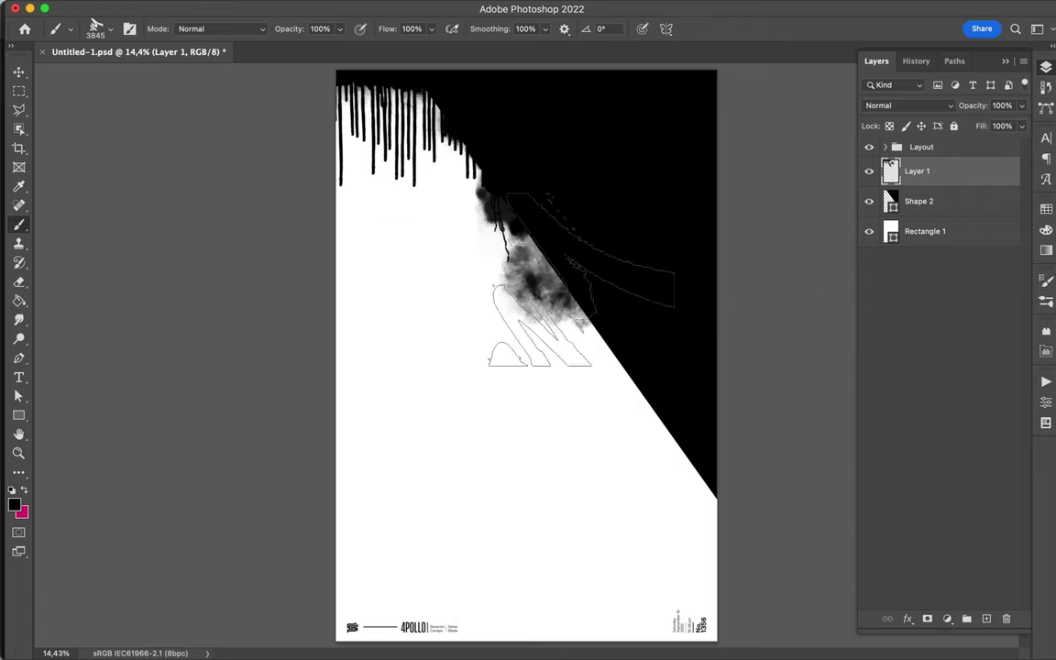
{"action": "key", "text": "super+z"}
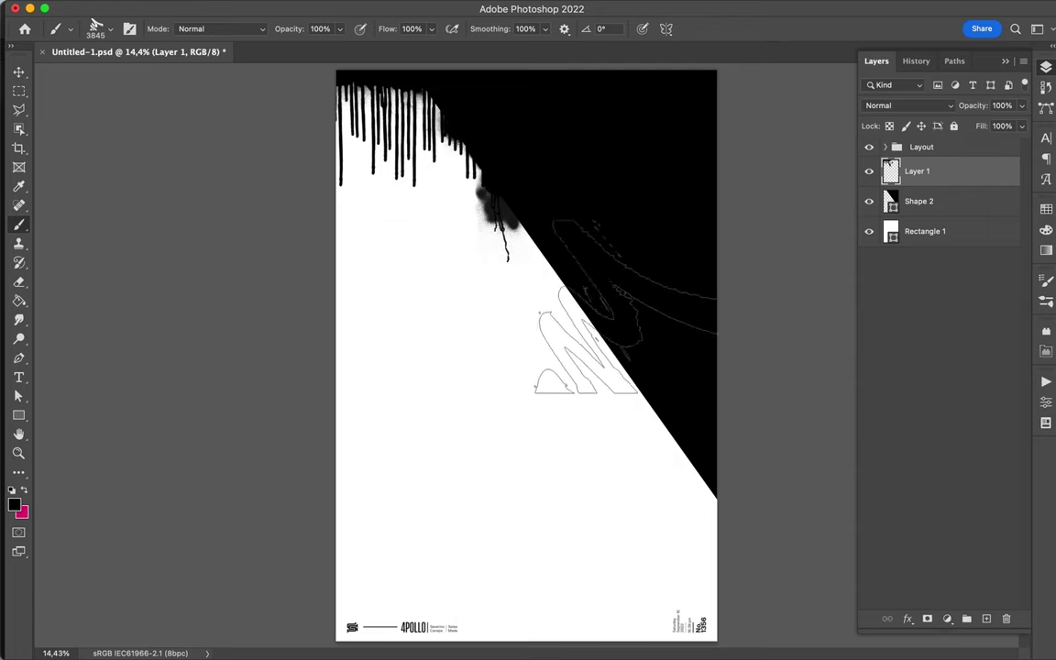
{"action": "left_click_drag", "start_coordinate": [640, 330], "coordinate": [607, 330]}
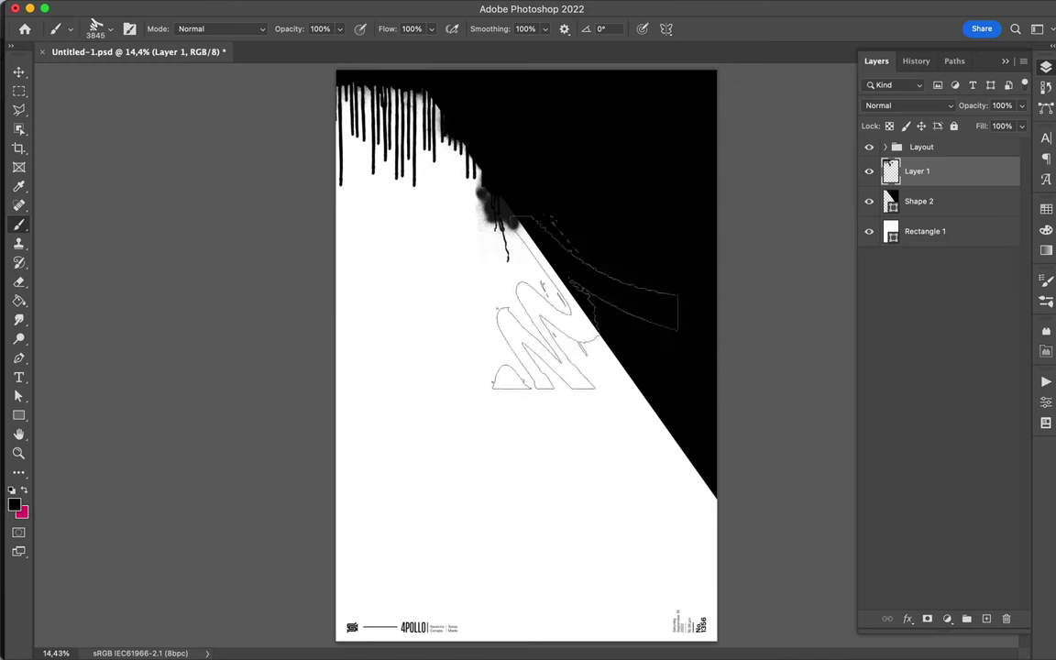
Rotate the scribble brush tip to 105° and stamp black scribbles along the diagonal edge
{"action": "right_click", "coordinate": [600, 336]}
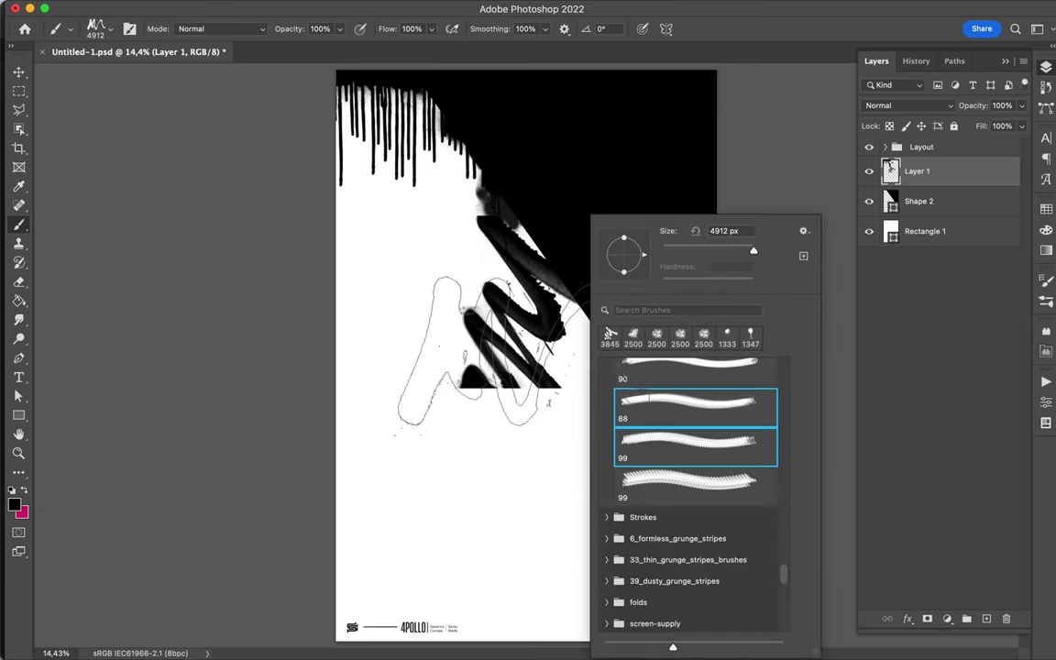
{"action": "key", "text": "Escape"}
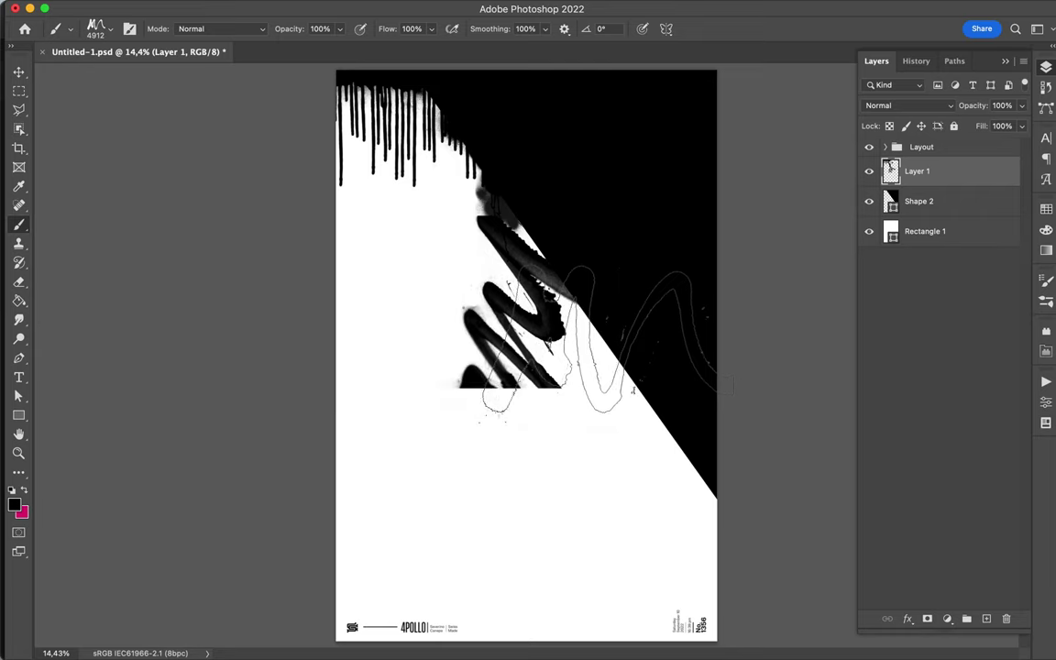
{"action": "key", "text": "shift+Right"}
{"action": "key", "text": "shift+Right"}
{"action": "key", "text": "shift+Right"}
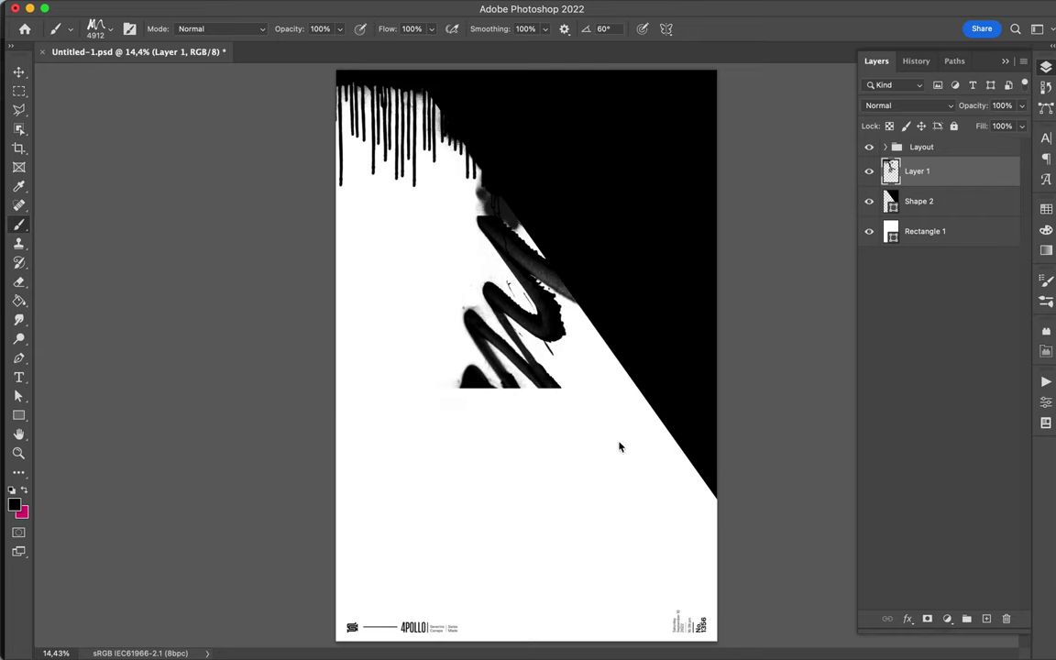
{"action": "key", "text": "shift+Left"}
{"action": "key", "text": "shift+Left"}
{"action": "key", "text": "shift+Left"}
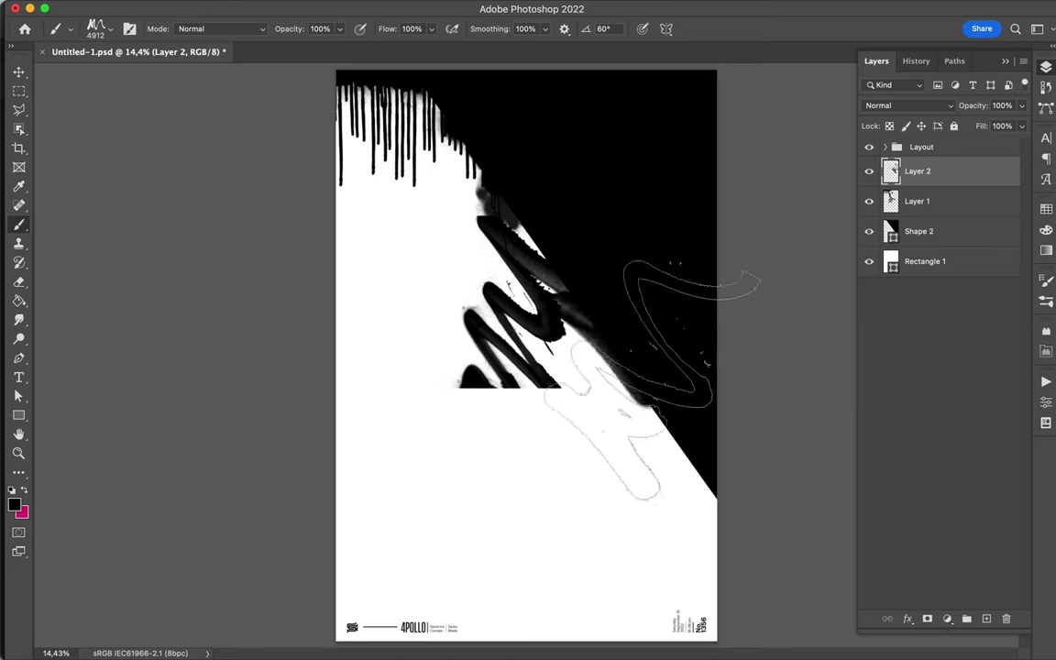
{"action": "right_click", "coordinate": [649, 217]}
{"action": "key", "text": "Escape"}
{"action": "key", "text": "shift+Right"}
{"action": "key", "text": "shift+Right"}
{"action": "key", "text": "shift+Right"}
{"action": "key", "text": "shift+Right"}
{"action": "left_click", "coordinate": [637, 385]}
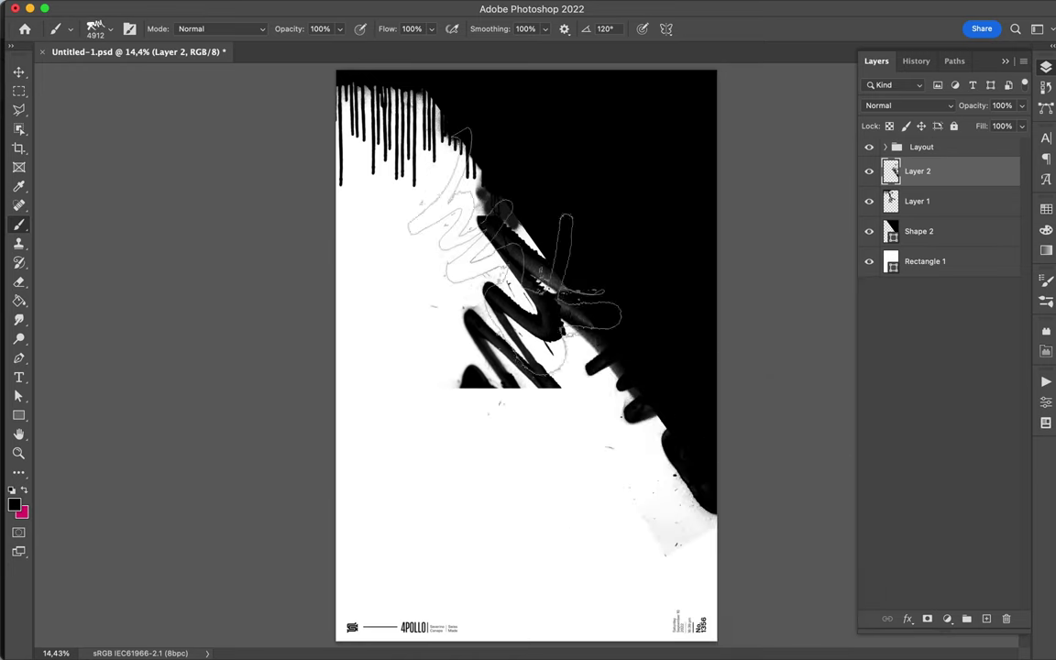
Start a new Pen shape outline on the right side of the canvas
{"action": "key", "text": "p"}
{"action": "left_click", "coordinate": [925, 262]}
{"action": "left_click", "coordinate": [986, 619]}
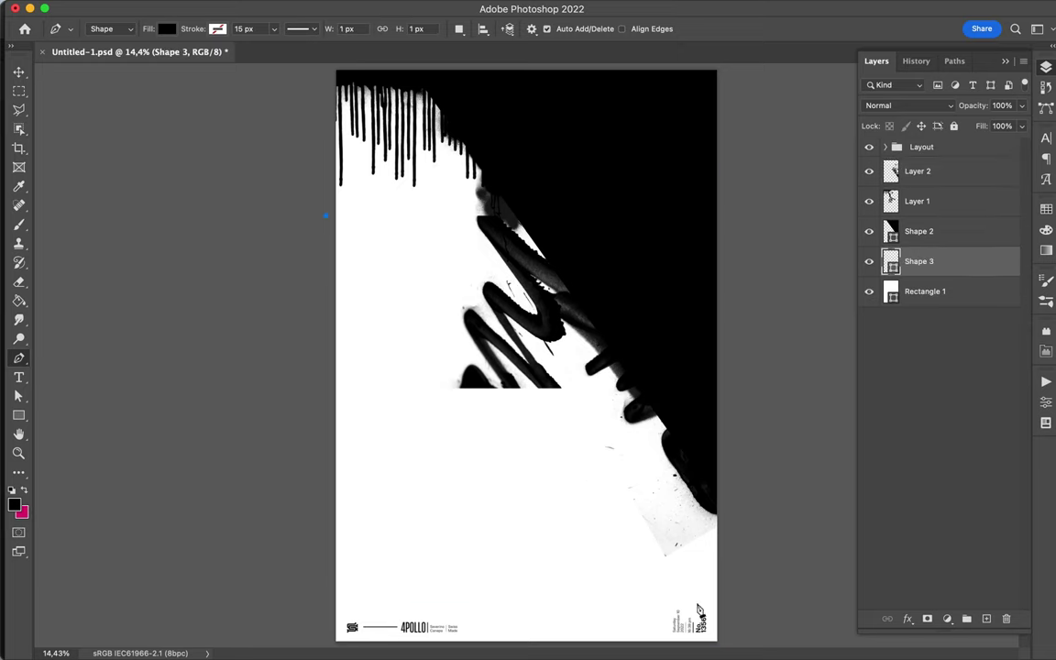
Close the Pen shape outline and give it a grey fill
{"action": "left_click", "coordinate": [722, 69]}
{"action": "left_click", "coordinate": [321, 69]}
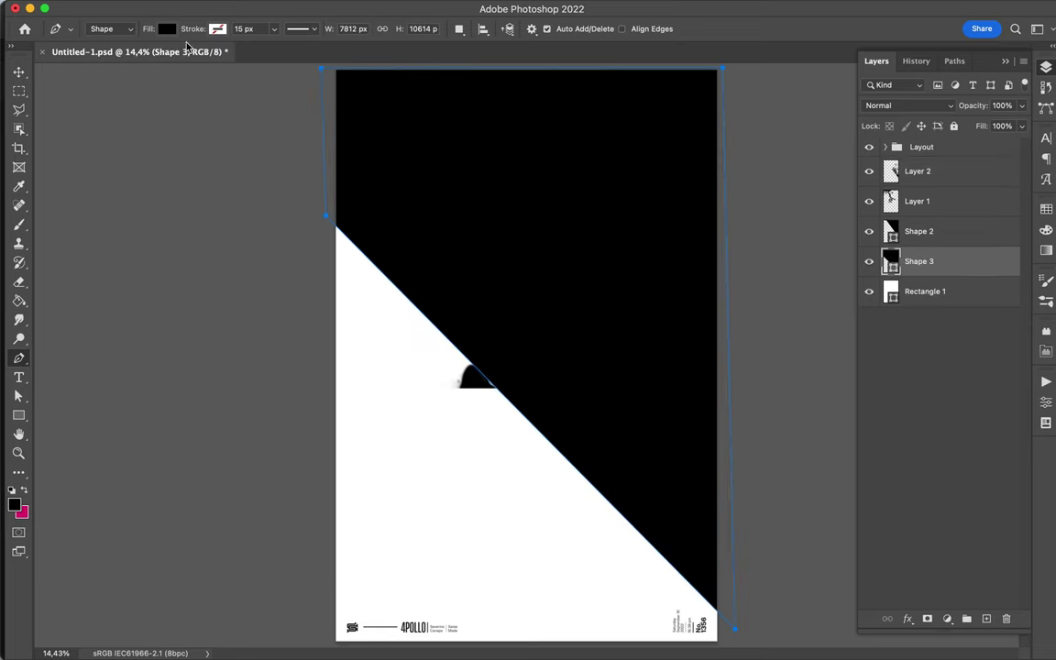
{"action": "left_click", "coordinate": [166, 28]}
{"action": "left_click", "coordinate": [256, 58]}
{"action": "key", "text": "Return"}
{"action": "key", "text": "Escape"}
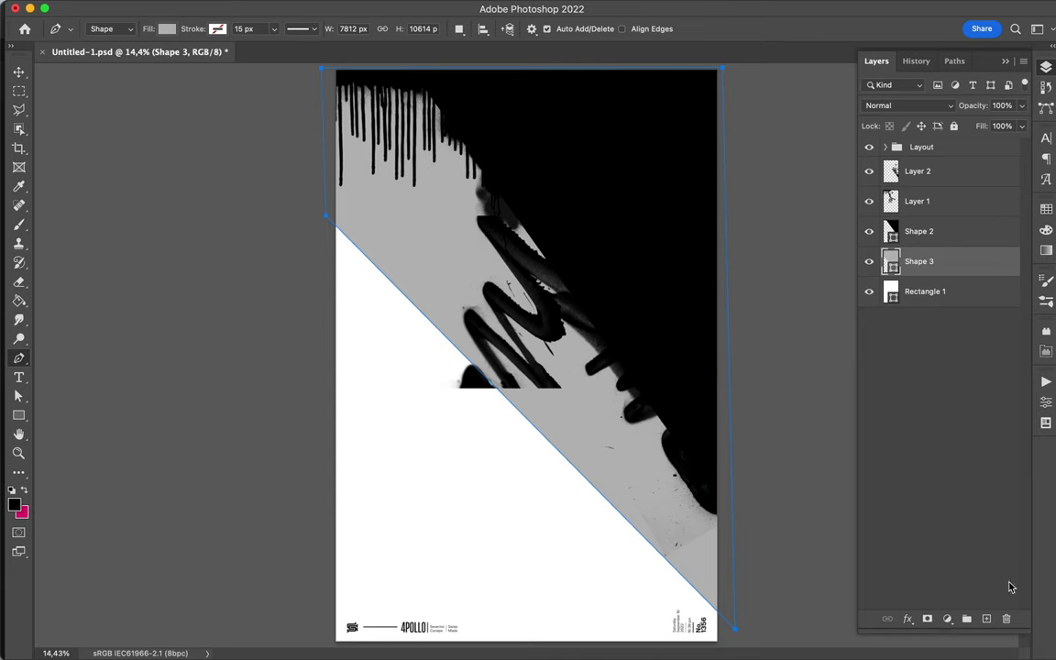
Add a new empty layer, sample grey, and pick a 4712 px stroke brush at 105°
{"action": "key", "text": "ctrl+shift+alt+n"}
{"action": "key", "text": "b"}
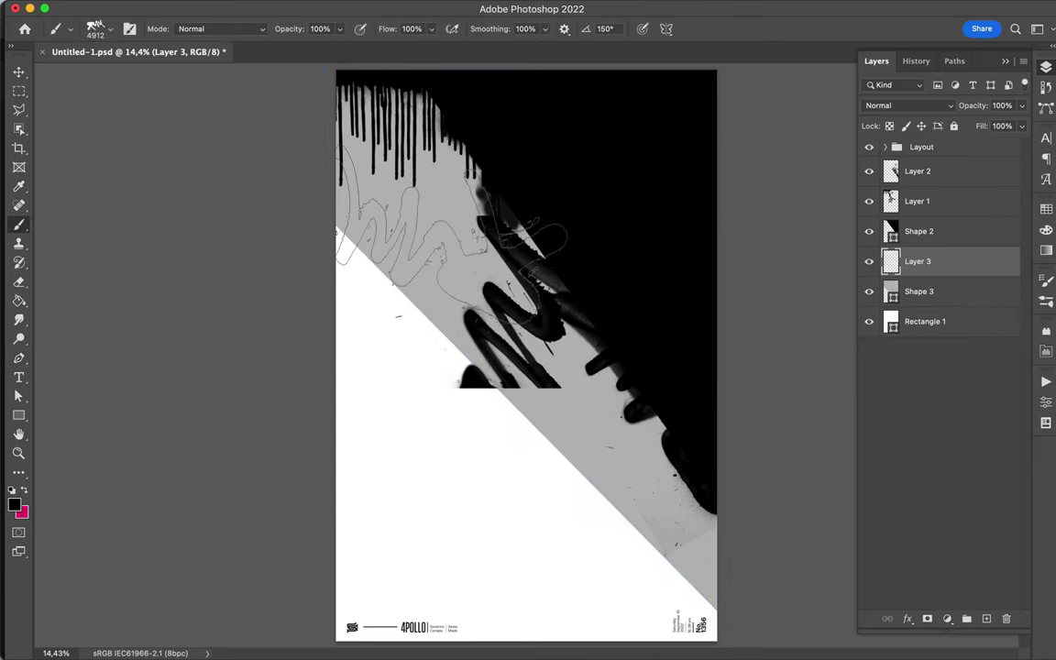
{"action": "left_click", "coordinate": [401, 254], "text": "alt"}
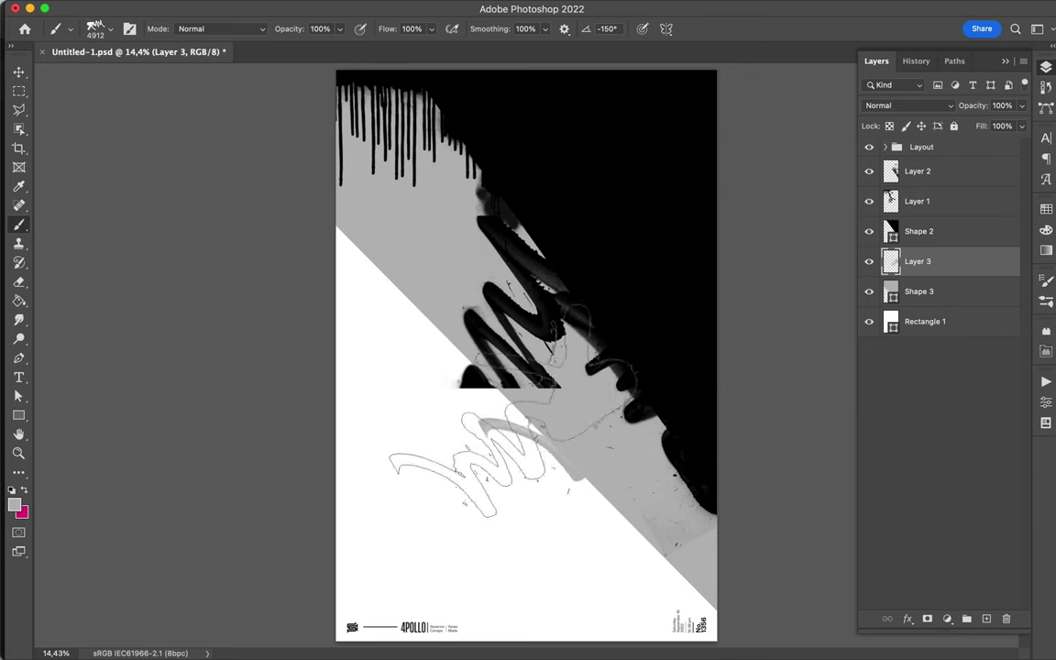
{"action": "right_click", "coordinate": [496, 307]}
{"action": "right_click", "coordinate": [396, 268]}
{"action": "left_click", "coordinate": [525, 402]}
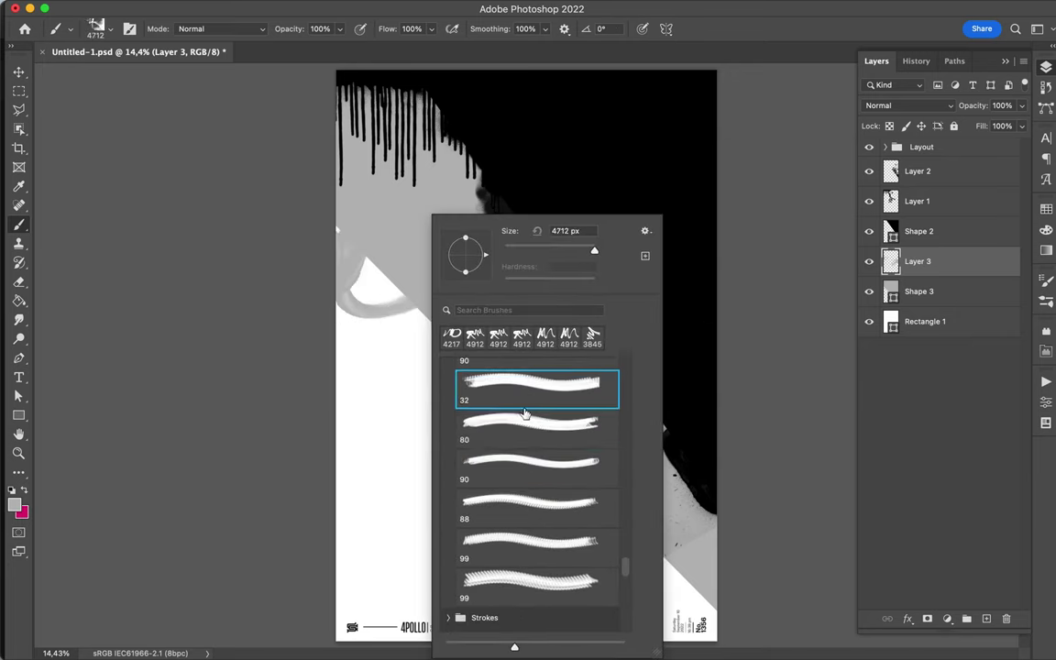
{"action": "key", "text": "Return"}
{"action": "key", "text": "shift+Right"}
{"action": "key", "text": "shift+Right"}
{"action": "key", "text": "shift+Right"}
{"action": "key", "text": "shift+Right"}
{"action": "key", "text": "shift+Right"}
{"action": "key", "text": "shift+Right"}
{"action": "key", "text": "shift+Right"}
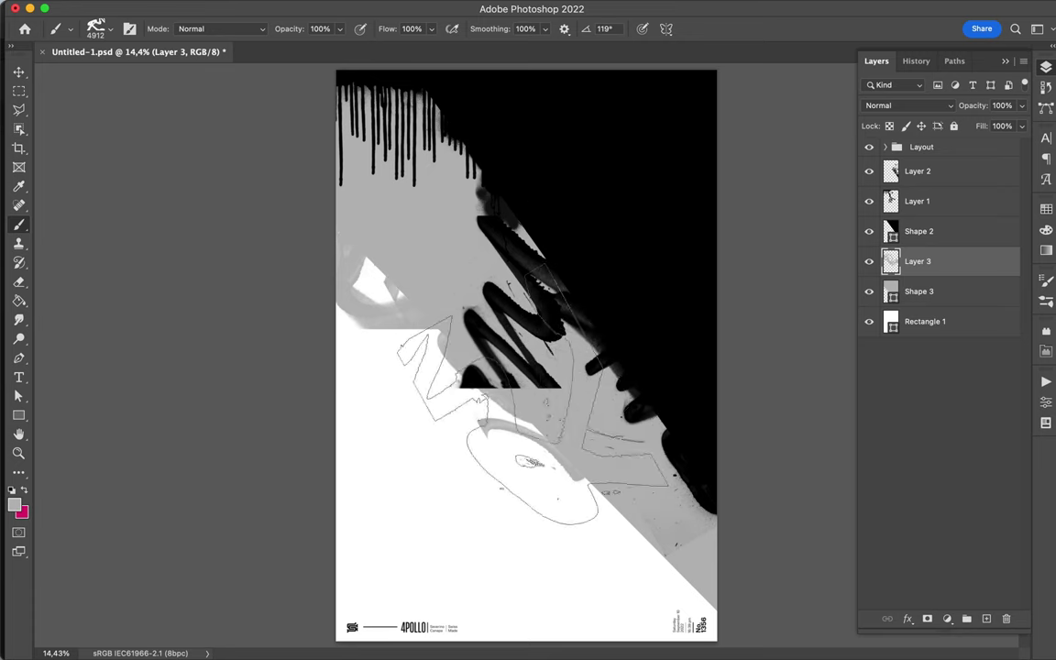
Switch to a large grunge brush tip rotated to 135°
{"action": "right_click", "coordinate": [541, 216]}
{"action": "double_click", "coordinate": [642, 403]}
{"action": "key", "text": "Left"}
{"action": "key", "text": "Left"}
{"action": "key", "text": "Left"}
{"action": "key", "text": "Left"}
{"action": "key", "text": "Left"}
{"action": "key", "text": "Left"}
{"action": "key", "text": "Left"}
{"action": "key", "text": "Left"}
{"action": "key", "text": "Left"}
{"action": "key", "text": "Left"}
{"action": "key", "text": "Left"}
{"action": "key", "text": "Left"}
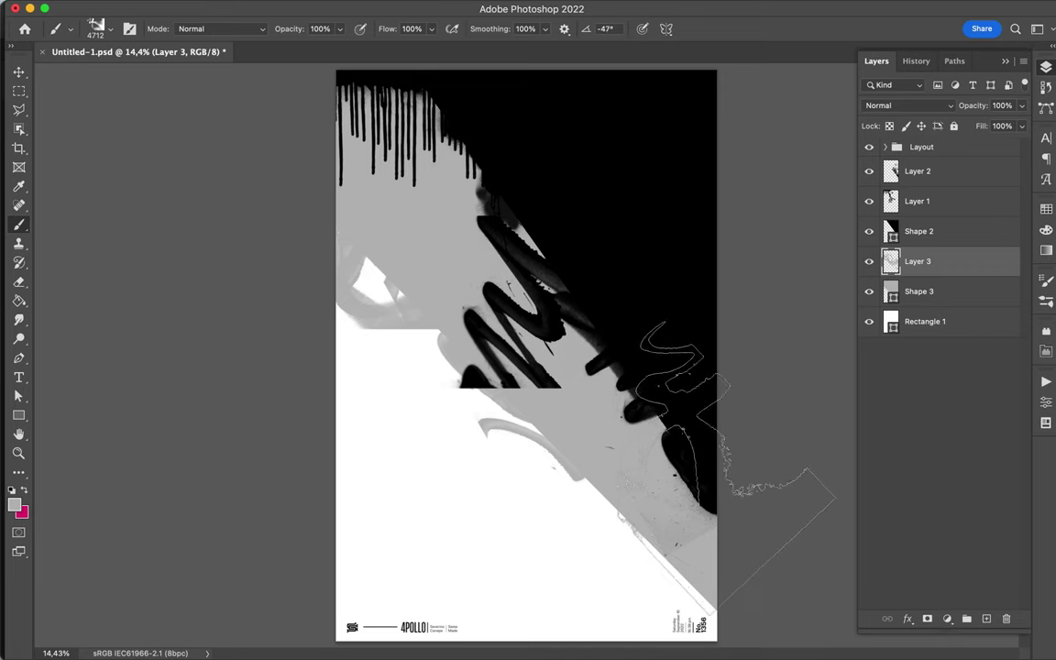
{"action": "right_click", "coordinate": [725, 458]}
{"action": "double_click", "coordinate": [724, 431]}
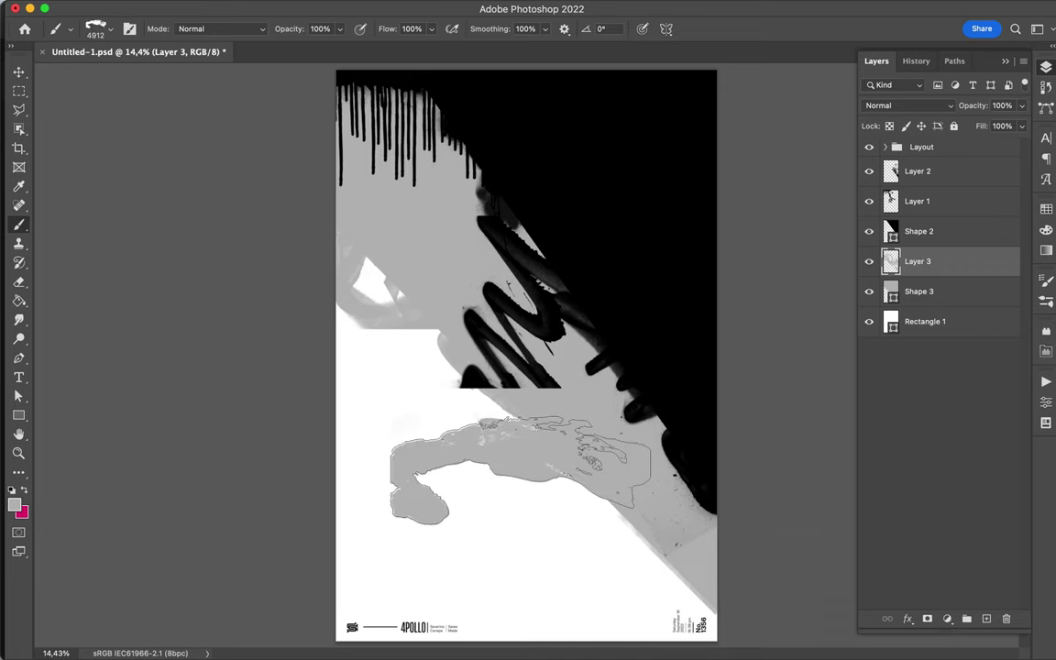
{"action": "key", "text": "shift+Right"}
{"action": "key", "text": "shift+Right"}
{"action": "key", "text": "shift+Right"}
{"action": "key", "text": "shift+Right"}
{"action": "key", "text": "shift+Right"}
{"action": "key", "text": "shift+Right"}
{"action": "key", "text": "shift+Right"}
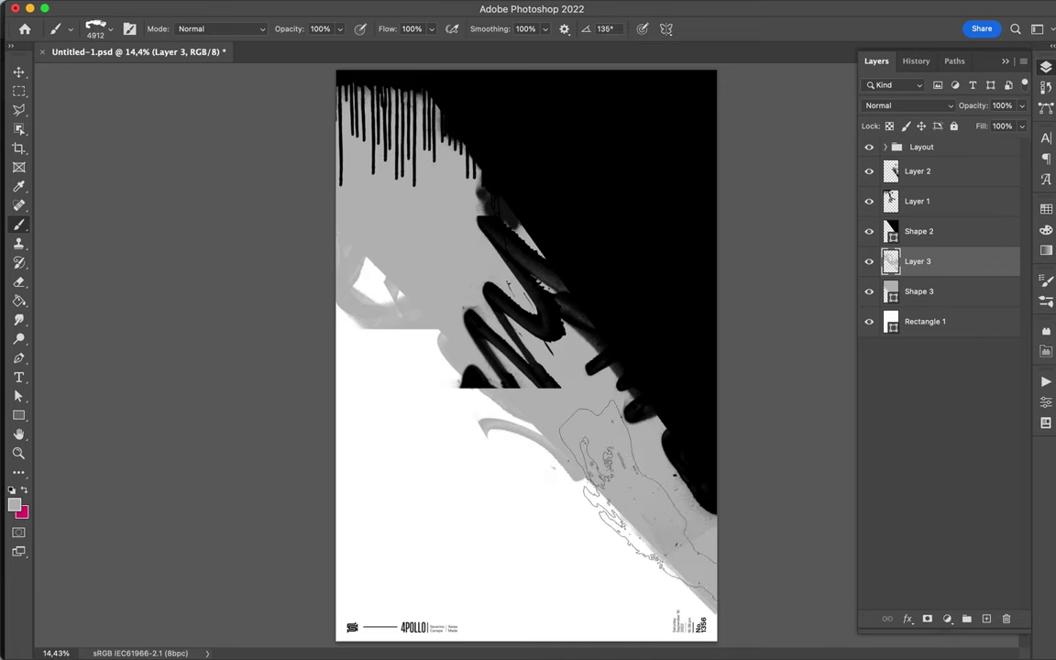
Draw a light grey #eceaea diagonal band shape with the Pen tool
{"action": "key", "text": "v"}
{"action": "key", "text": "p"}
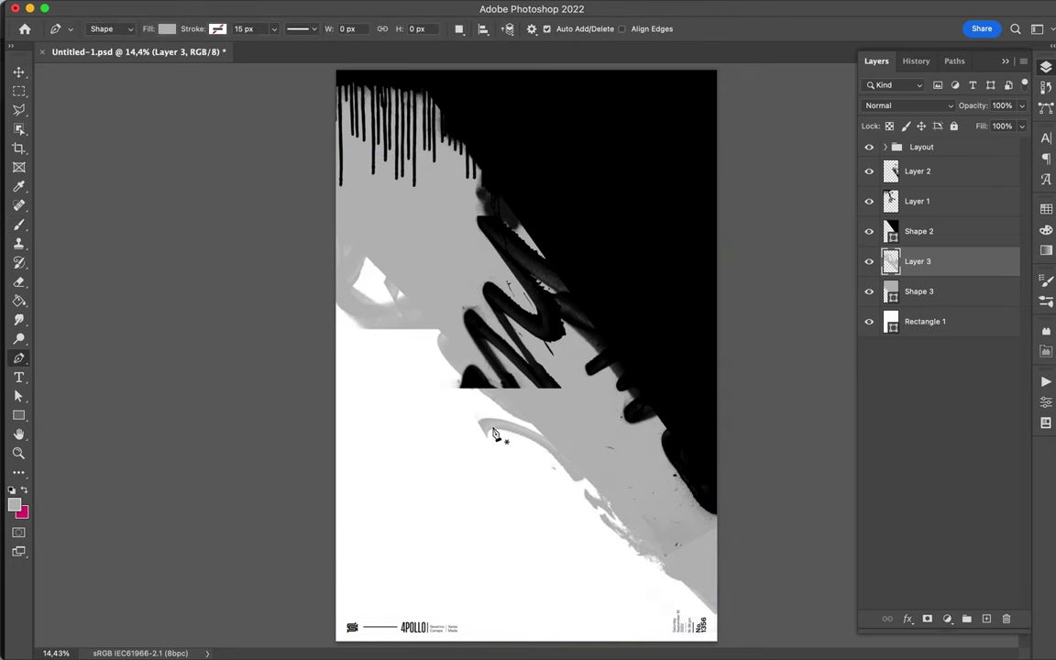
{"action": "left_click", "coordinate": [739, 650]}
{"action": "left_click", "coordinate": [737, 482]}
{"action": "left_click", "coordinate": [315, 116]}
{"action": "left_click", "coordinate": [329, 301]}
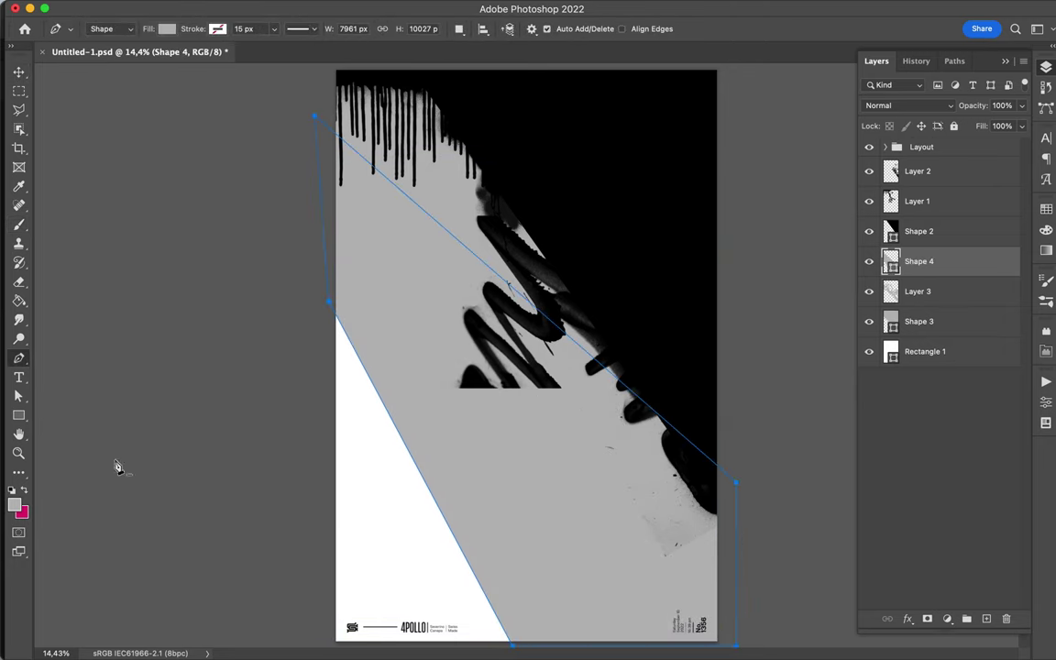
{"action": "left_click", "coordinate": [166, 28]}
{"action": "left_click", "coordinate": [257, 58]}
{"action": "key", "text": "Return"}
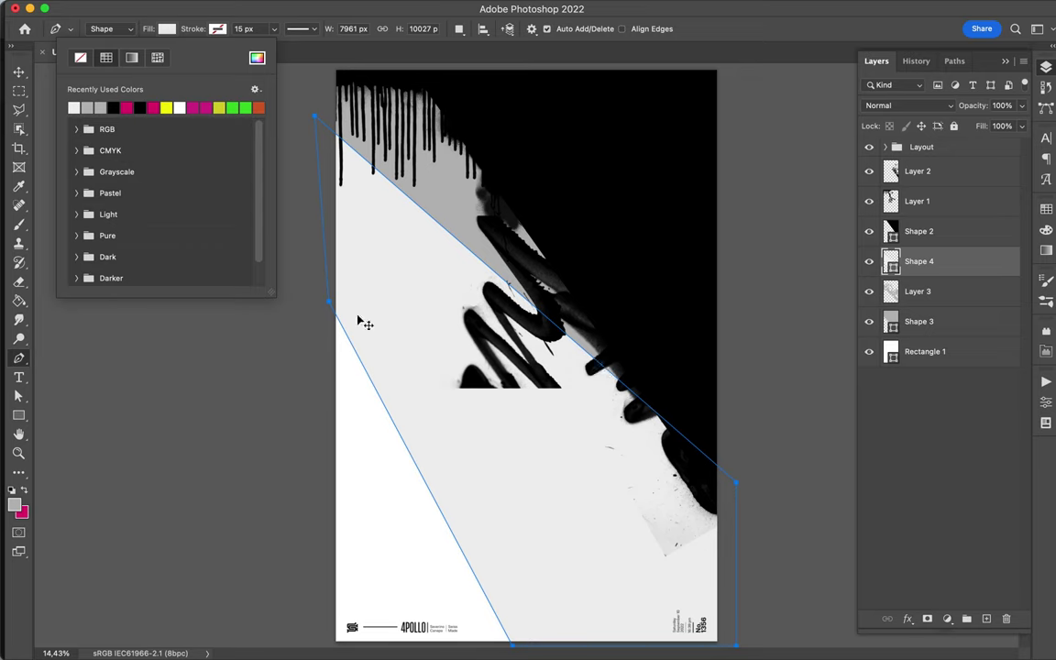
Move Shape 4 below Shape 3 in the Layers panel
{"action": "left_click_drag", "start_coordinate": [919, 261], "coordinate": [940, 336]}
{"action": "key", "text": "i"}
{"action": "key", "text": "v"}
{"action": "key", "text": "i"}
{"action": "key", "text": "b"}
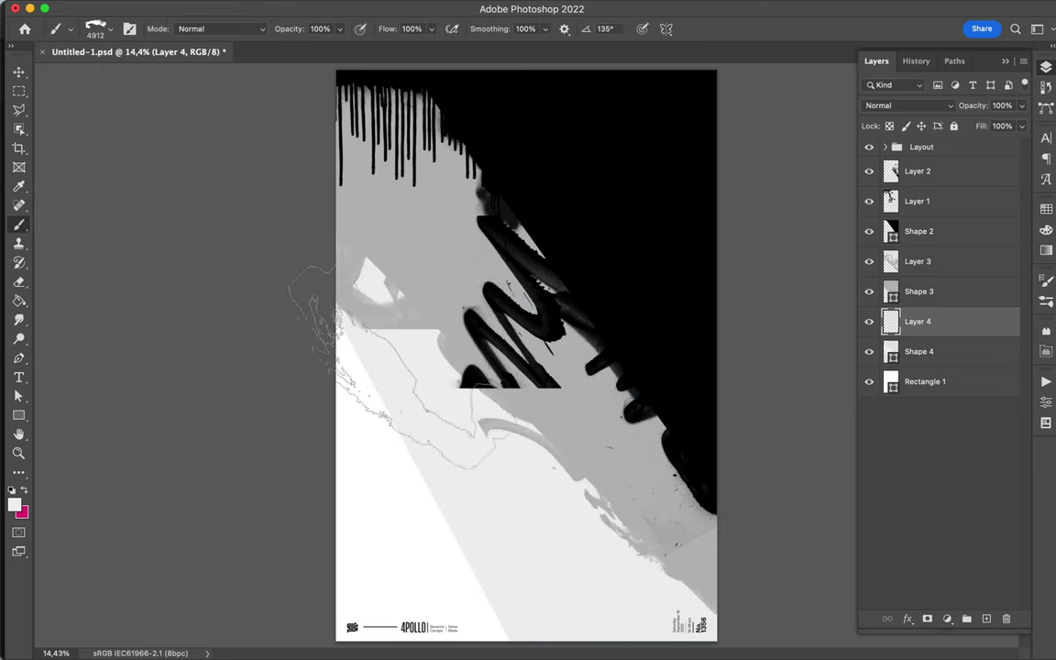
Paint pale strokes over the poster's lower-left with the 80 brush preset
{"action": "right_click", "coordinate": [403, 220]}
{"action": "scroll", "coordinate": [511, 438], "scroll_direction": "up", "scroll_amount": 2}
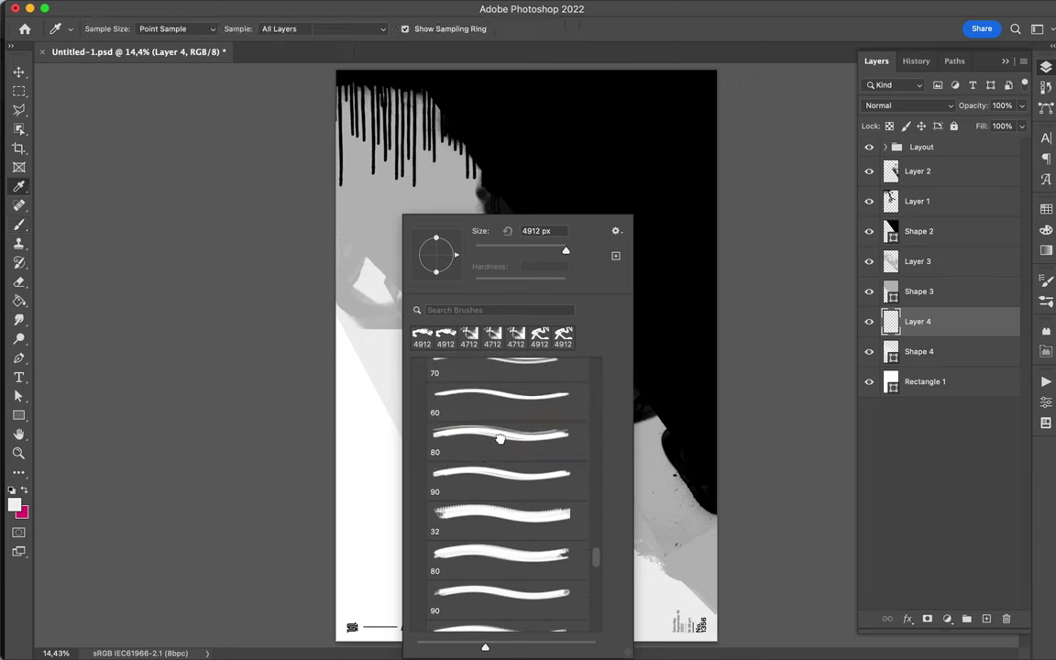
{"action": "double_click", "coordinate": [500, 439]}
{"action": "left_click_drag", "start_coordinate": [385, 349], "coordinate": [430, 449]}
Try other brushes: a long stroke brush, preset 16, then preset 13
{"action": "right_click", "coordinate": [441, 457]}
{"action": "double_click", "coordinate": [562, 395]}
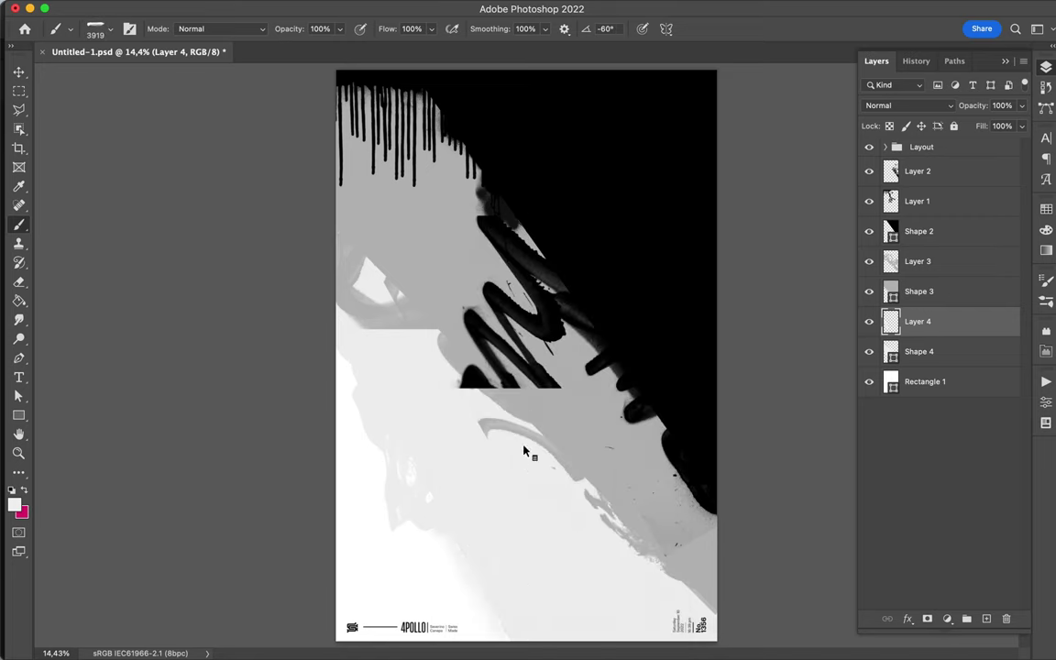
{"action": "right_click", "coordinate": [525, 451]}
{"action": "scroll", "coordinate": [595, 441], "scroll_direction": "up", "scroll_amount": 5}
{"action": "scroll", "coordinate": [594, 441], "scroll_direction": "up", "scroll_amount": 3}
{"action": "scroll", "coordinate": [595, 441], "scroll_direction": "up", "scroll_amount": 3}
{"action": "scroll", "coordinate": [606, 437], "scroll_direction": "up", "scroll_amount": 2}
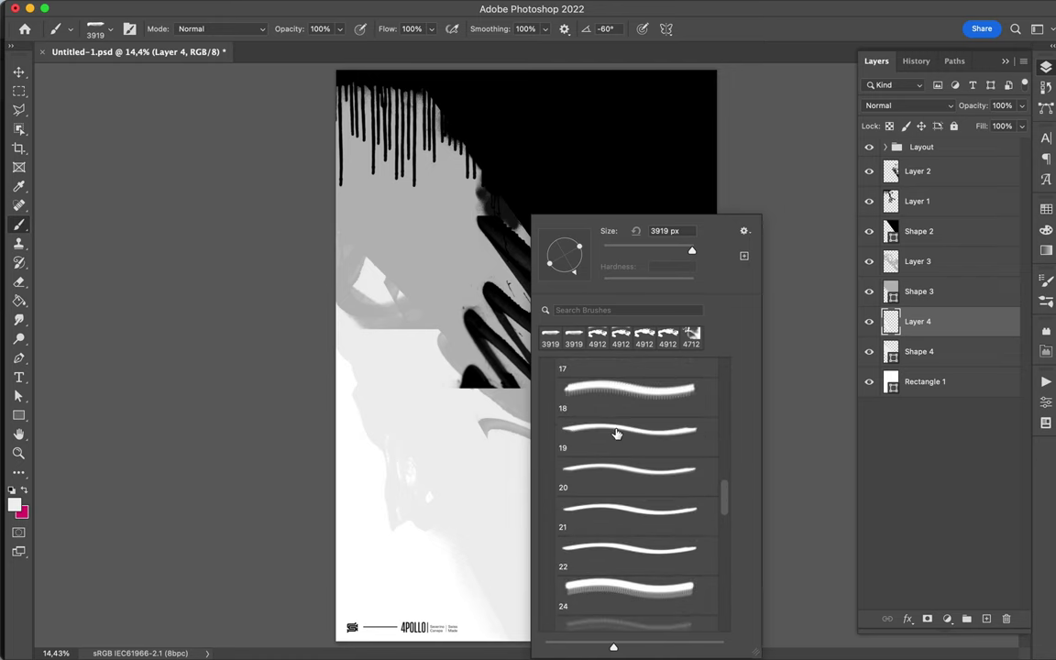
{"action": "scroll", "coordinate": [616, 434], "scroll_direction": "up", "scroll_amount": 2}
{"action": "left_click", "coordinate": [616, 417]}
{"action": "scroll", "coordinate": [616, 417], "scroll_direction": "down", "scroll_amount": 1}
{"action": "scroll", "coordinate": [618, 442], "scroll_direction": "up", "scroll_amount": 4}
{"action": "left_click", "coordinate": [618, 442]}
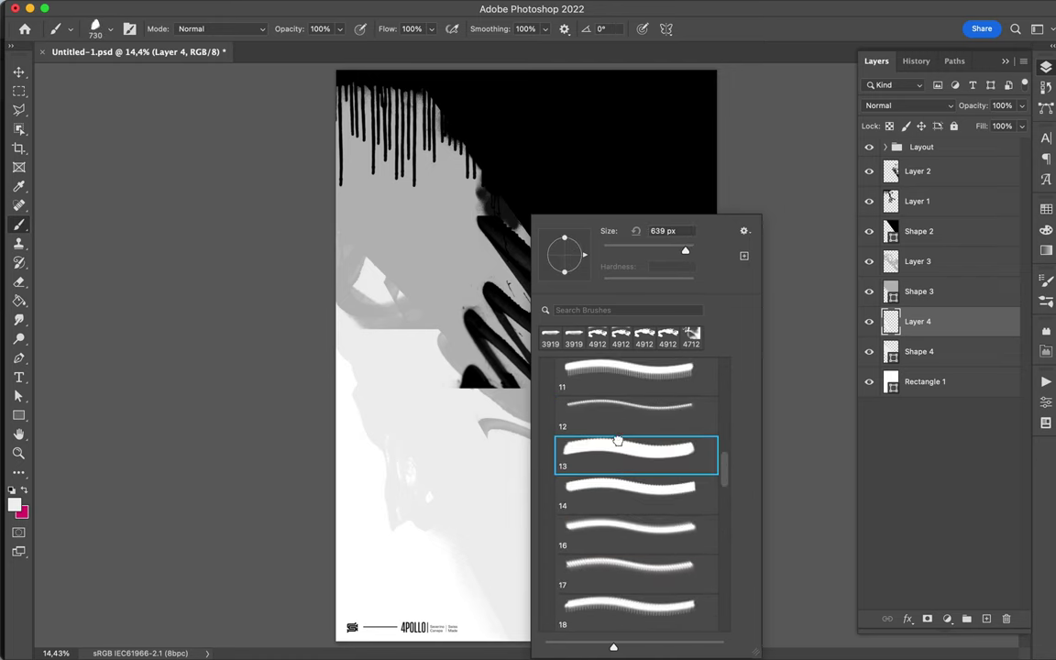
{"action": "left_click", "coordinate": [434, 333]}
Pick a Subtle Grunge brush, select Layer 3, and sample grey from the canvas
{"action": "right_click", "coordinate": [460, 408]}
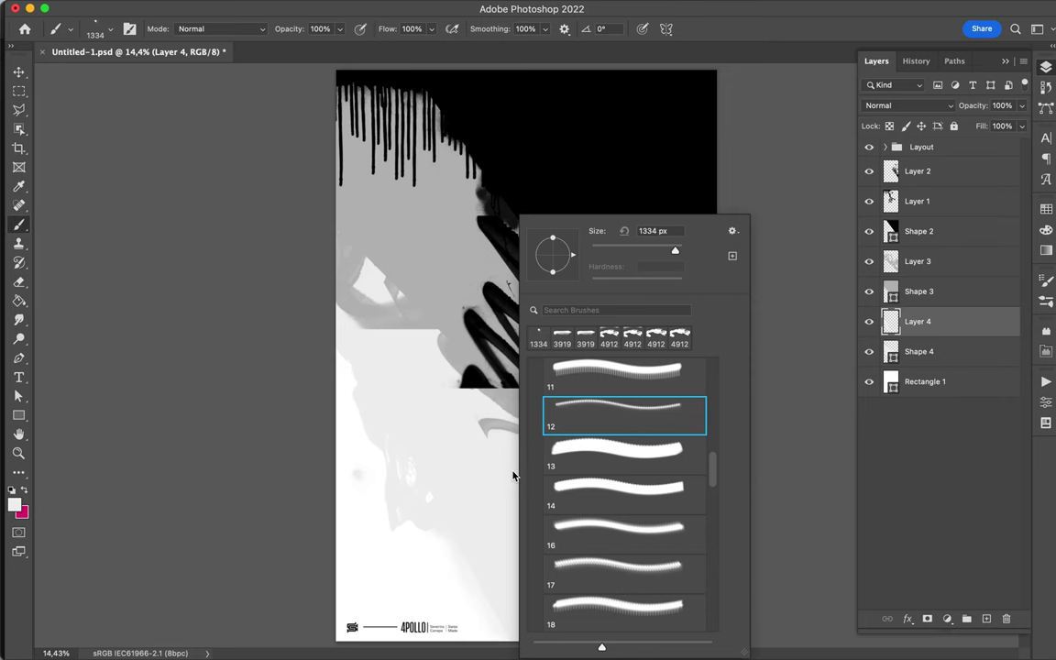
{"action": "scroll", "coordinate": [608, 514], "scroll_direction": "up", "scroll_amount": 10}
{"action": "scroll", "coordinate": [608, 522], "scroll_direction": "down", "scroll_amount": 2}
{"action": "scroll", "coordinate": [608, 522], "scroll_direction": "down", "scroll_amount": 2}
{"action": "left_click", "coordinate": [536, 559]}
{"action": "left_click", "coordinate": [588, 586]}
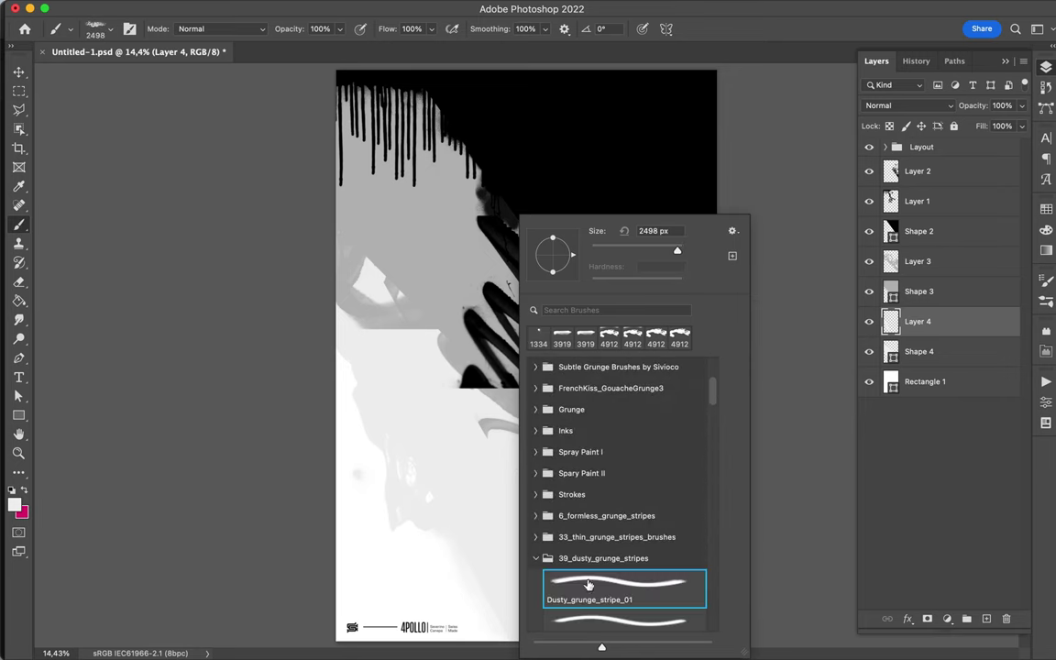
{"action": "left_click", "coordinate": [536, 559]}
{"action": "scroll", "coordinate": [547, 472], "scroll_direction": "up", "scroll_amount": 5}
{"action": "left_click", "coordinate": [547, 471]}
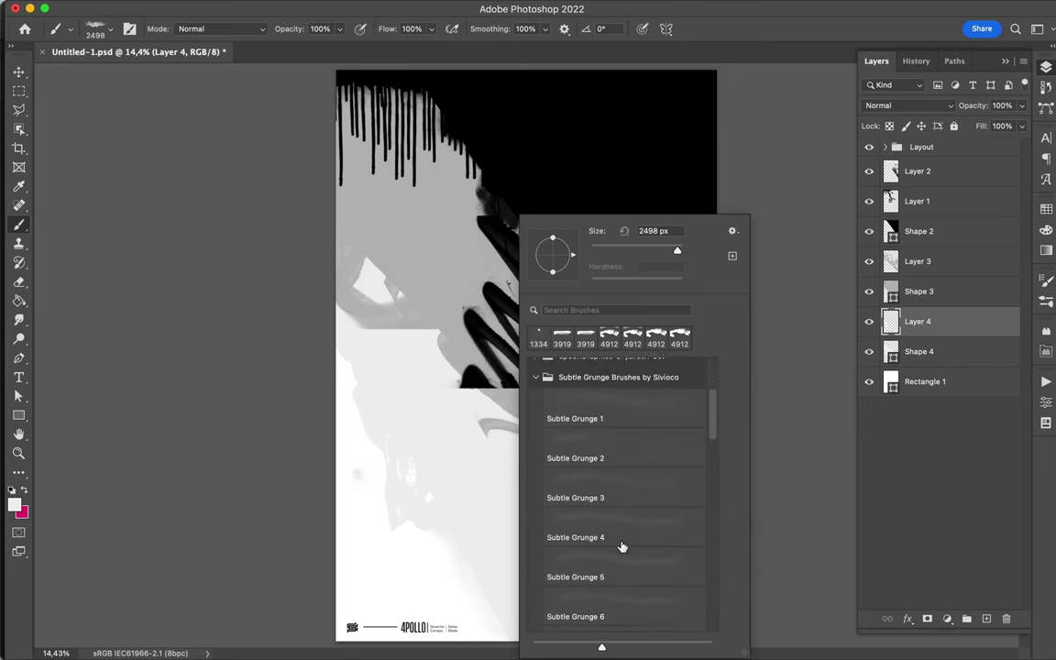
{"action": "left_click", "coordinate": [623, 385]}
{"action": "left_click", "coordinate": [447, 514]}
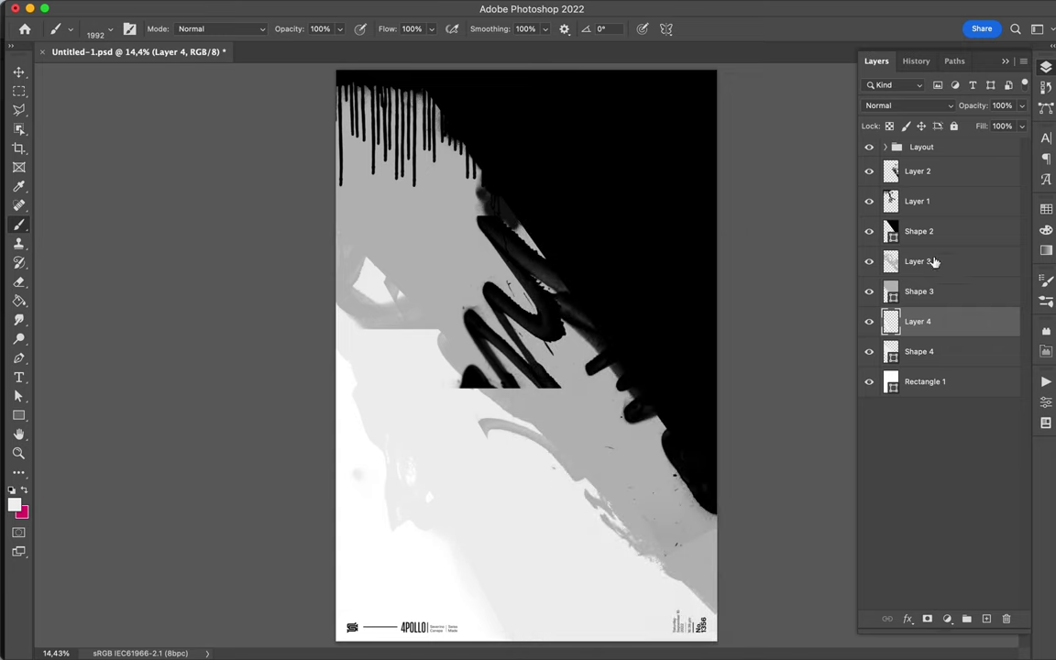
{"action": "left_click", "coordinate": [935, 262]}
{"action": "left_click", "coordinate": [512, 370], "text": "alt"}
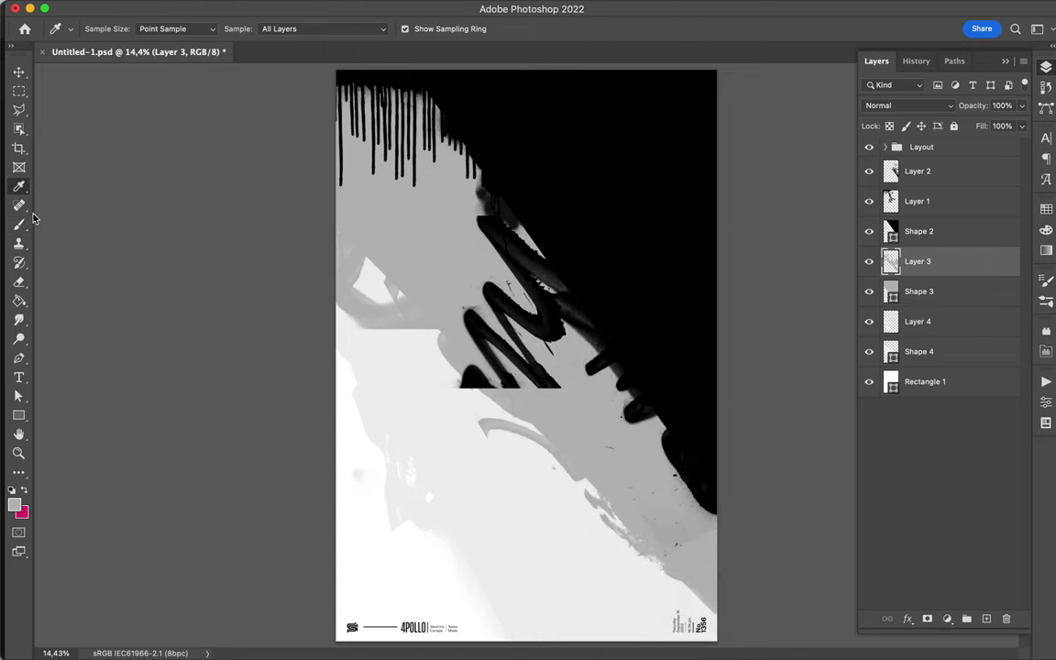
Load the Spray 1 brush from the 20 Spray Splatter Brushes folder
{"action": "right_click", "coordinate": [627, 424]}
{"action": "key", "text": "Escape"}
{"action": "right_click", "coordinate": [690, 540]}
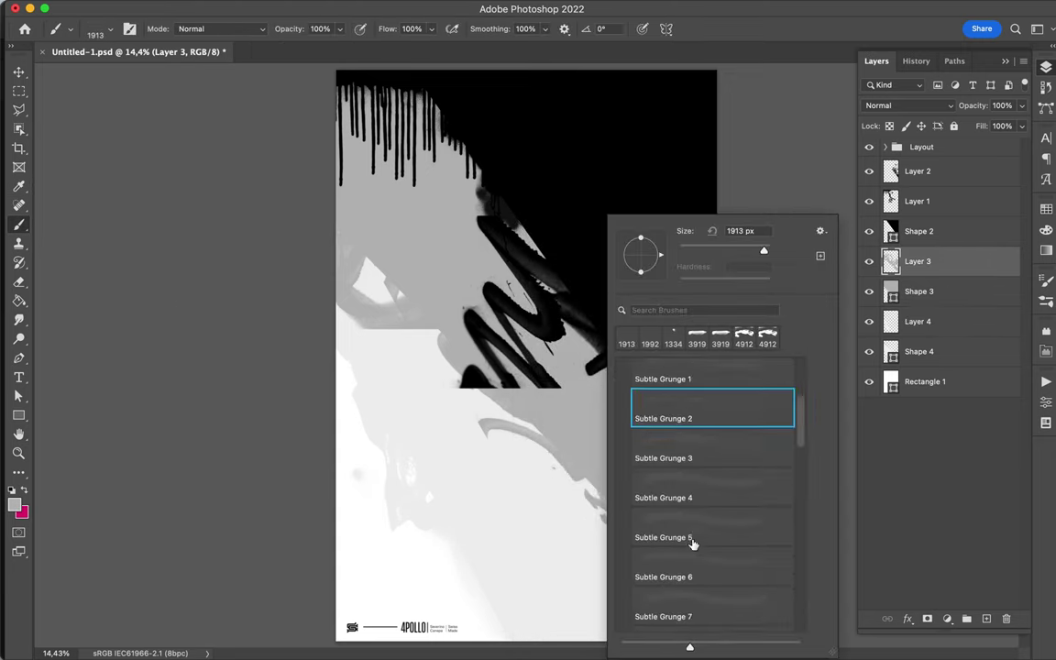
{"action": "scroll", "coordinate": [691, 540], "scroll_direction": "up", "scroll_amount": 10}
{"action": "scroll", "coordinate": [703, 525], "scroll_direction": "down", "scroll_amount": 2}
{"action": "scroll", "coordinate": [703, 525], "scroll_direction": "down", "scroll_amount": 4}
{"action": "scroll", "coordinate": [683, 463], "scroll_direction": "down", "scroll_amount": 2}
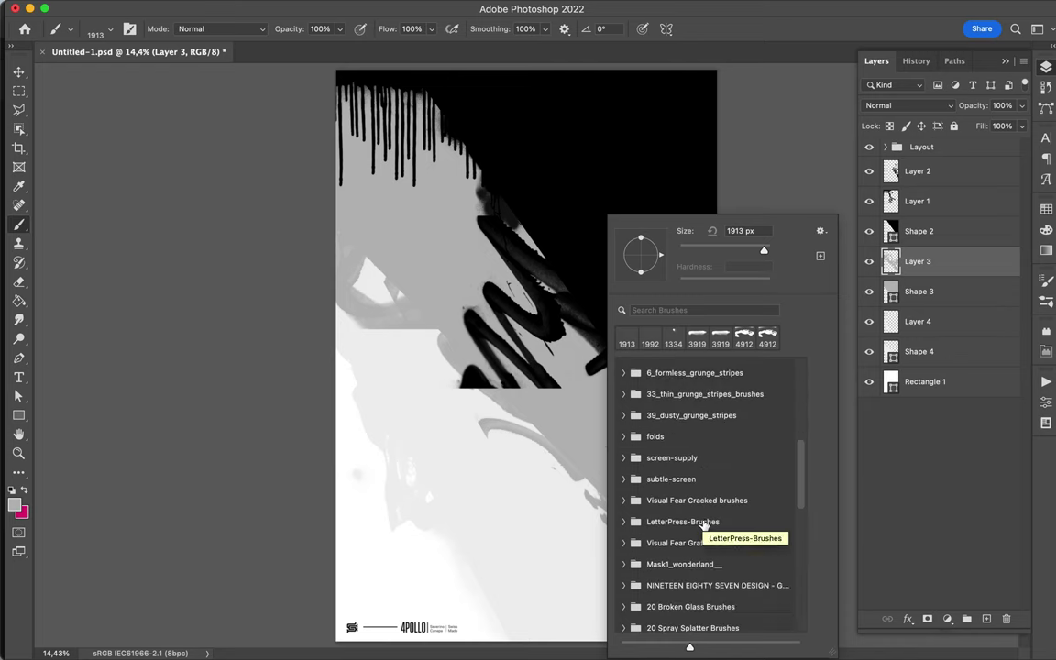
{"action": "scroll", "coordinate": [720, 570], "scroll_direction": "down", "scroll_amount": 6}
{"action": "left_click", "coordinate": [624, 485]}
{"action": "left_click", "coordinate": [706, 513]}
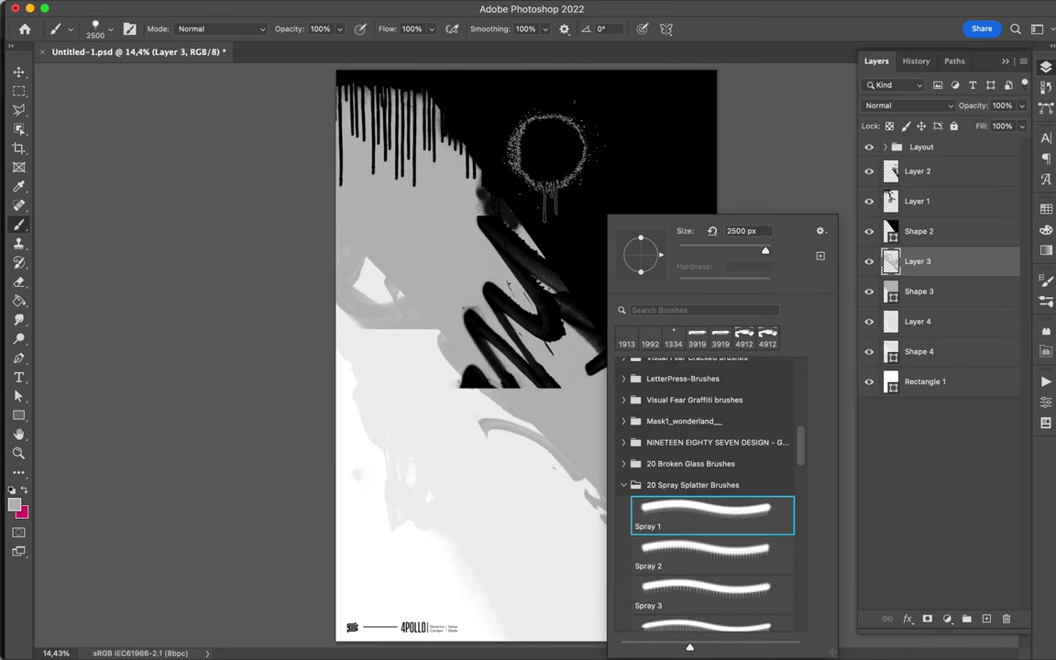
{"action": "key", "text": "Escape"}
Select Layer 2 and dab a white spray splatter right of the graffiti
{"action": "right_click", "coordinate": [459, 459]}
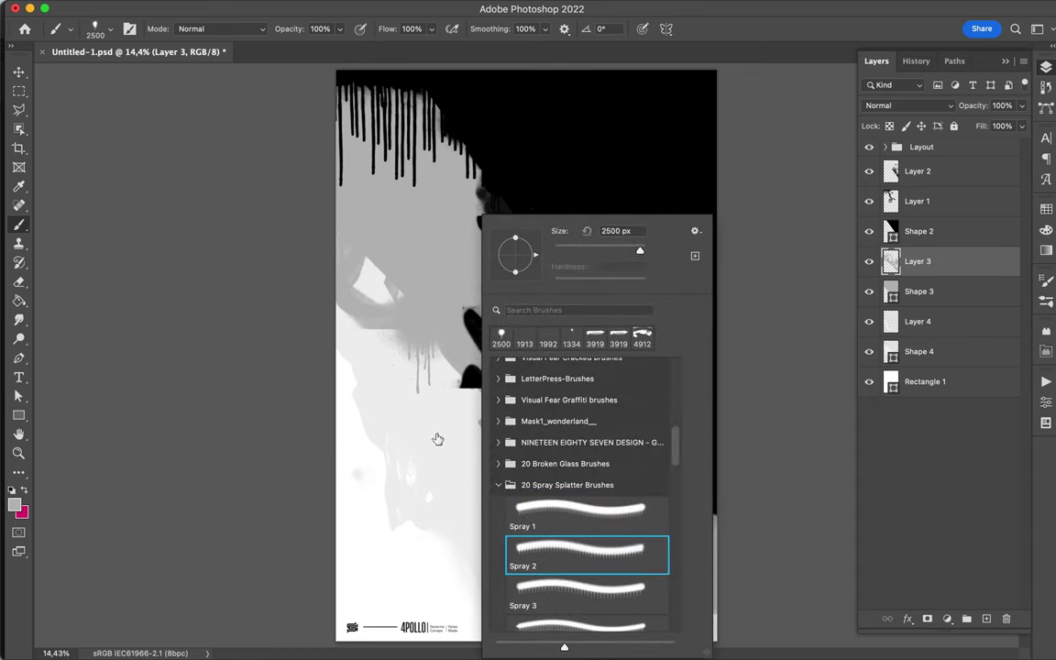
{"action": "key", "text": "Escape"}
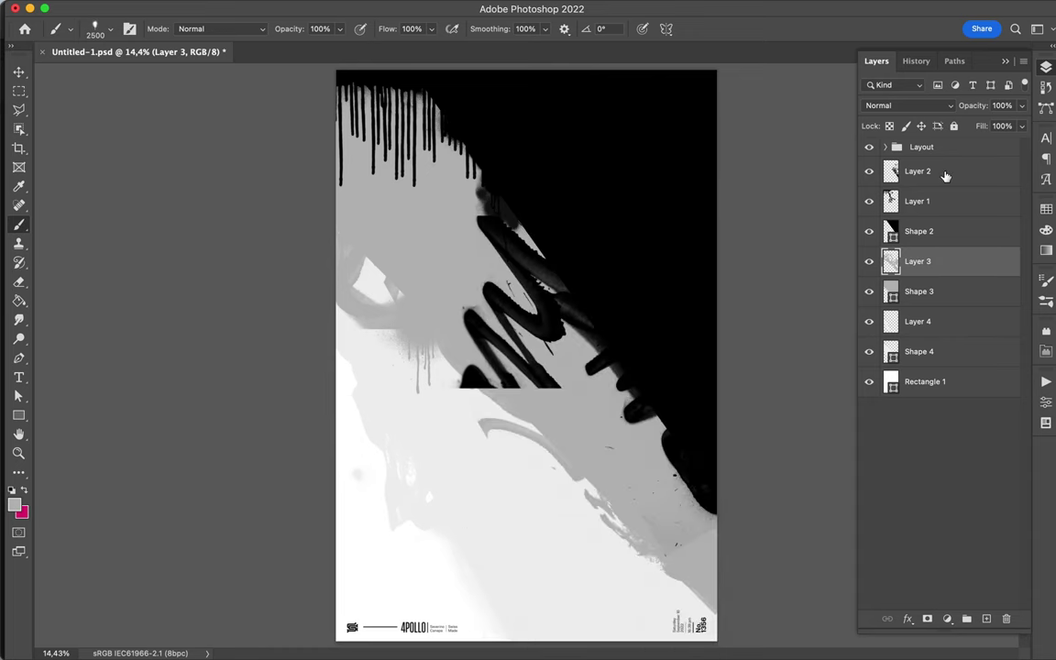
{"action": "double_click", "coordinate": [946, 172]}
{"action": "key", "text": "Escape"}
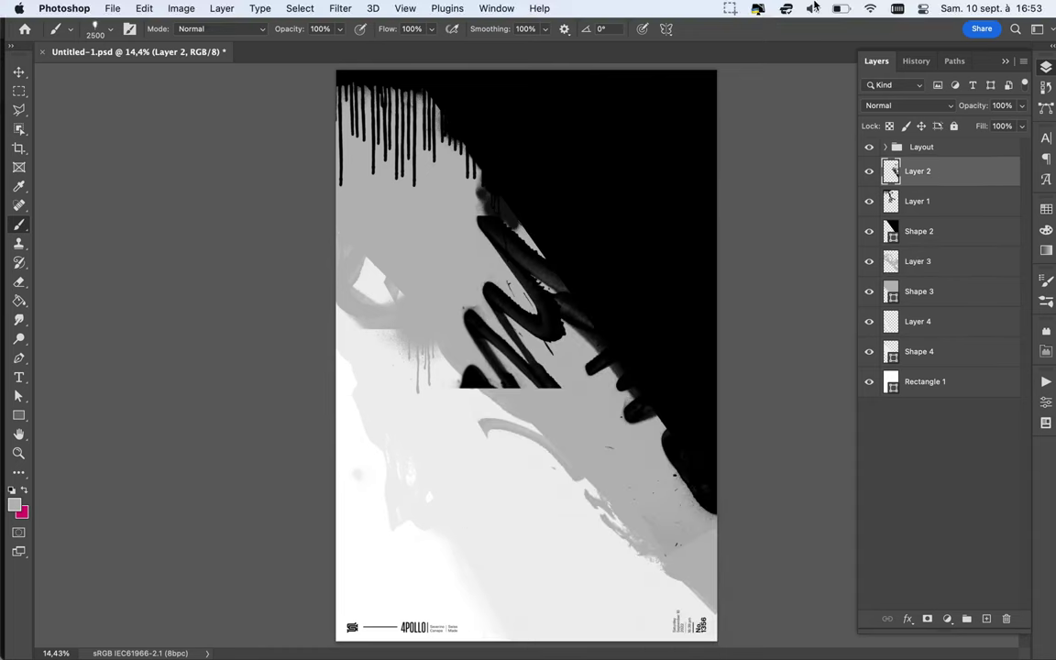
{"action": "left_click", "coordinate": [596, 261]}
Dab another white splatter with the Spray 11 brush, then undo the white splatters
{"action": "right_click", "coordinate": [605, 385]}
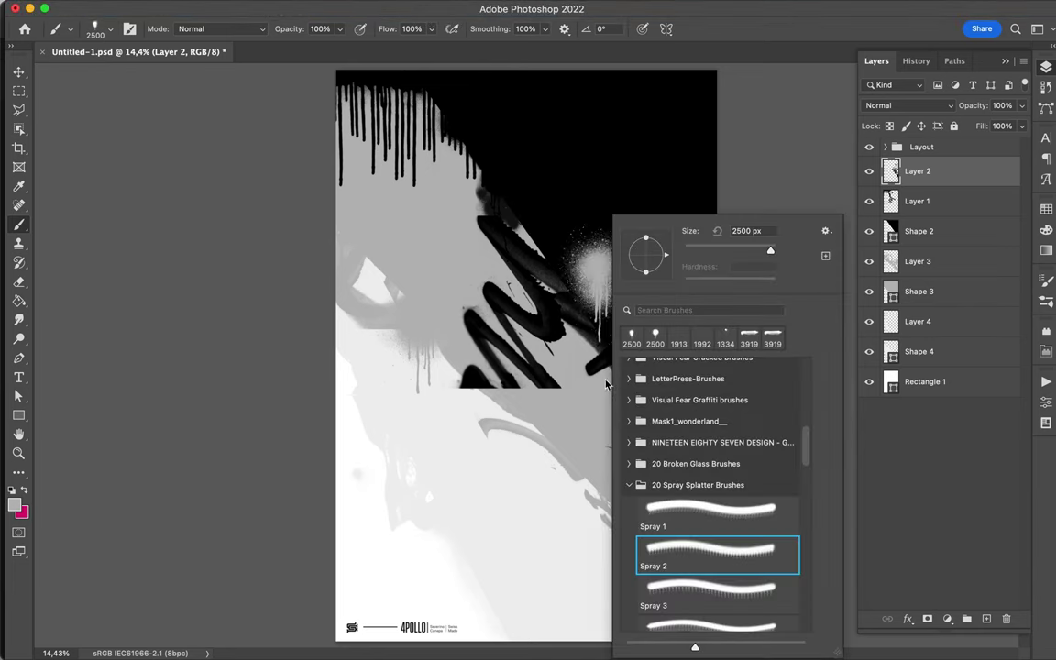
{"action": "scroll", "coordinate": [727, 585], "scroll_direction": "down", "scroll_amount": 5}
{"action": "scroll", "coordinate": [726, 585], "scroll_direction": "down", "scroll_amount": 2}
{"action": "left_click", "coordinate": [727, 578]}
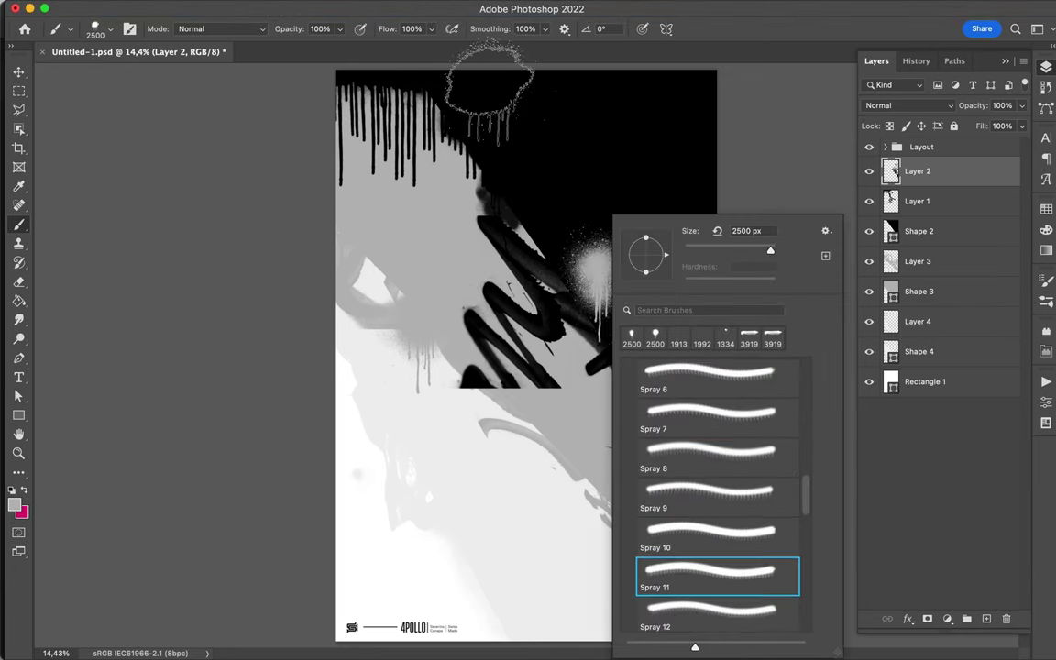
{"action": "left_click", "coordinate": [568, 224]}
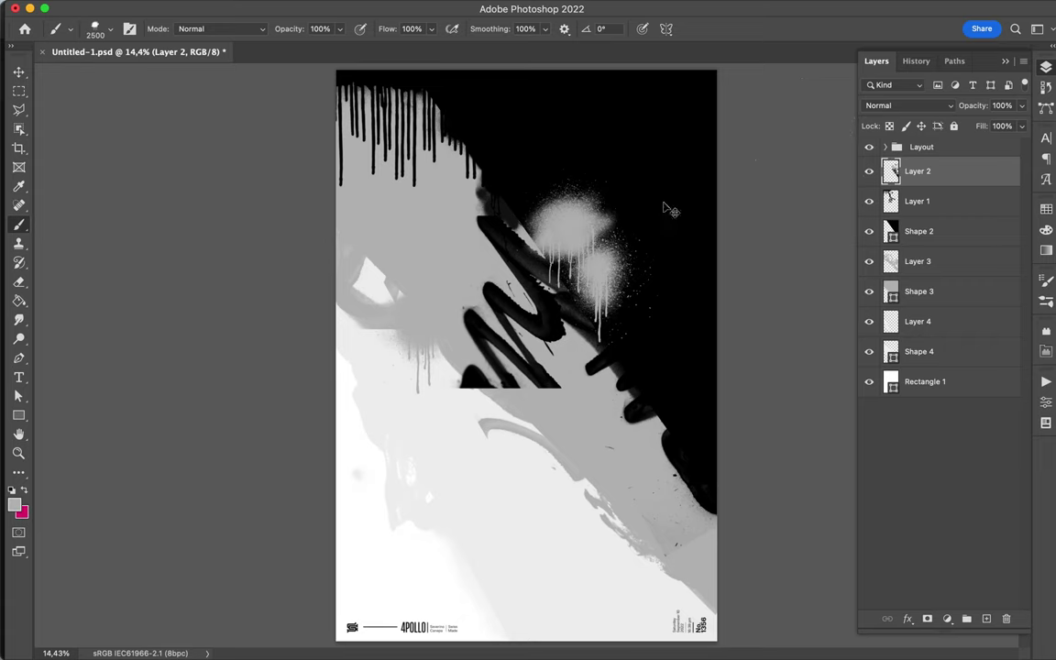
{"action": "key", "text": "super+z"}
{"action": "key", "text": "super+z"}
{"action": "left_click", "coordinate": [729, 8]}
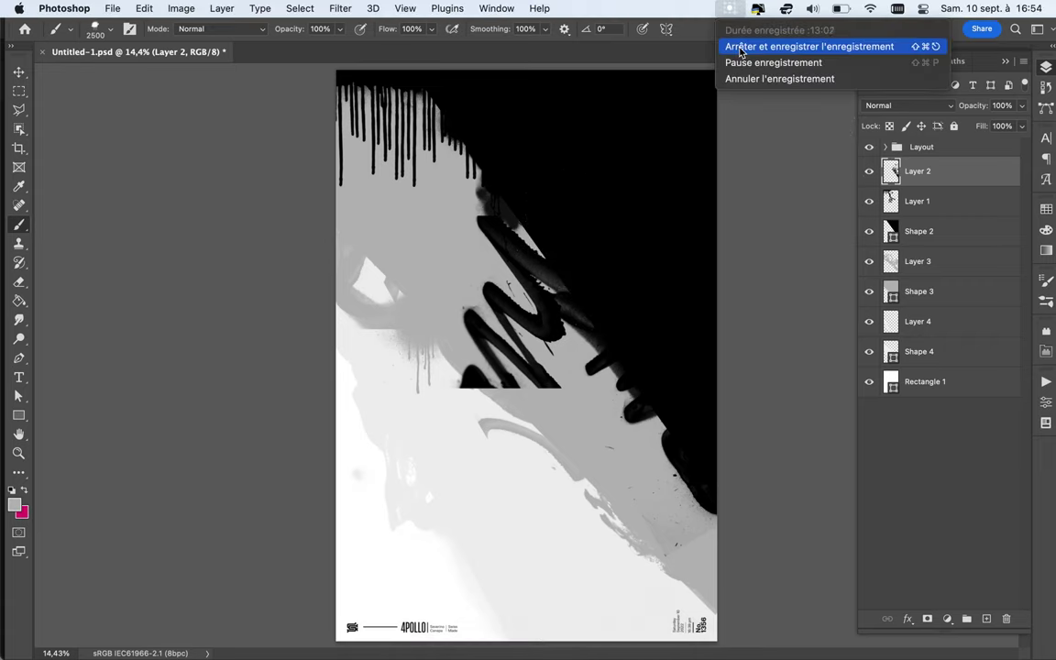
Move 1 - handwriting below Shape 2 and scale it down toward the lower left
{"action": "left_click", "coordinate": [740, 47]}
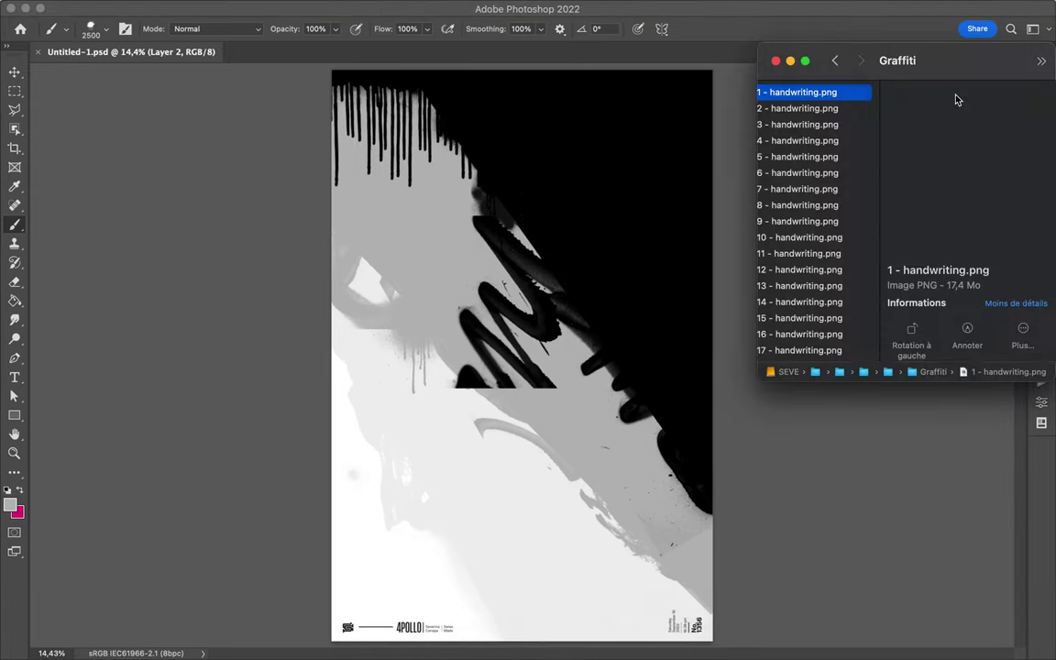
{"action": "mouse_move", "coordinate": [926, 171]}
{"action": "left_mouse_down"}
{"action": "mouse_move", "coordinate": [966, 314]}
{"action": "mouse_move", "coordinate": [962, 273]}
{"action": "left_mouse_up"}
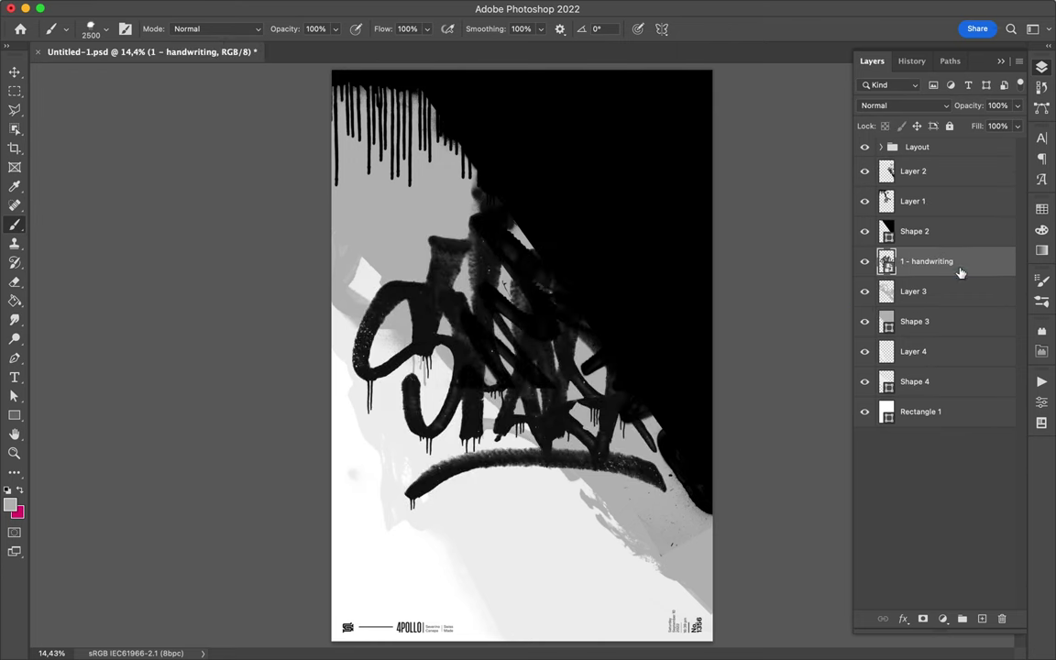
{"action": "key", "text": "v"}
{"action": "left_click_drag", "start_coordinate": [689, 566], "coordinate": [572, 568]}
{"action": "key", "text": "Return"}
{"action": "left_click", "coordinate": [408, 566]}
Place 2 - handwriting across the lower right, then pick a white handwriting image
{"action": "left_click", "coordinate": [789, 109]}
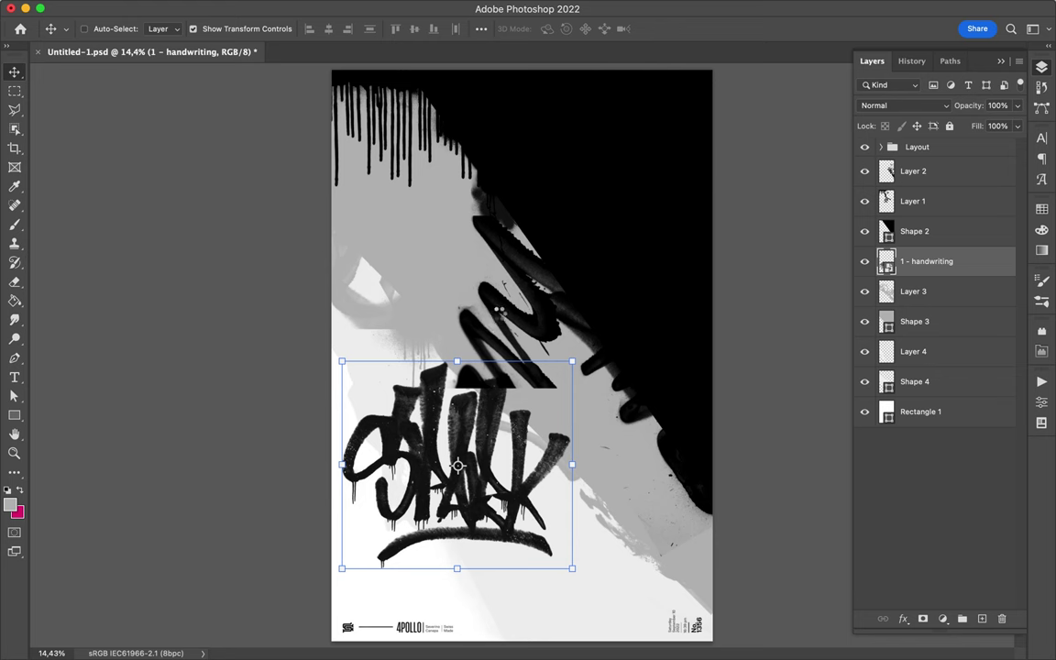
{"action": "left_click_drag", "start_coordinate": [542, 420], "coordinate": [629, 476]}
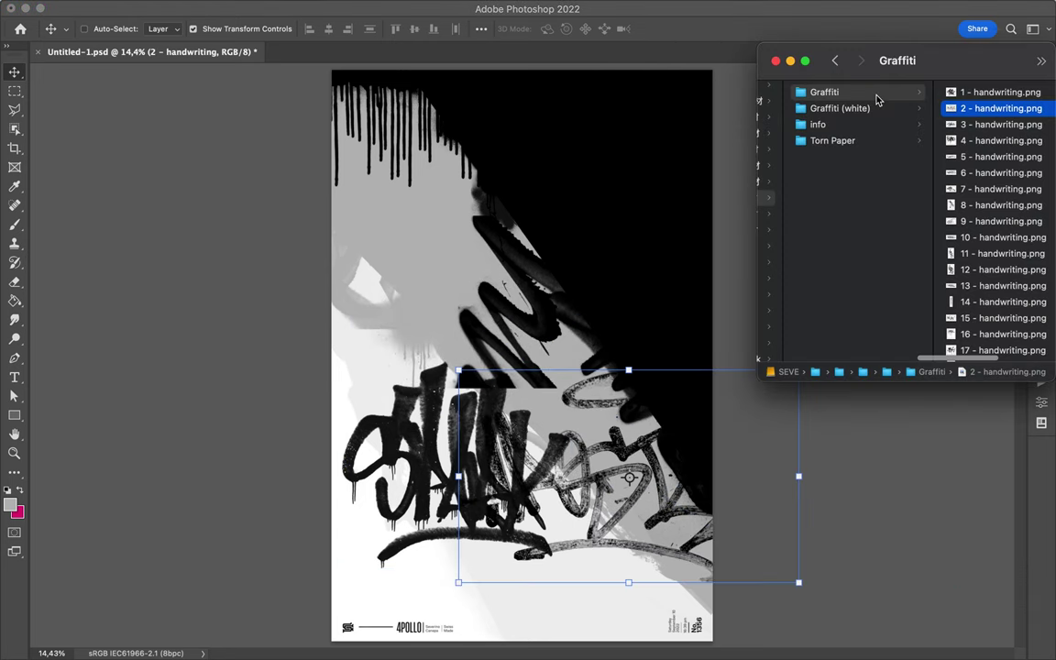
{"action": "left_click", "coordinate": [848, 108]}
{"action": "left_click", "coordinate": [826, 222]}
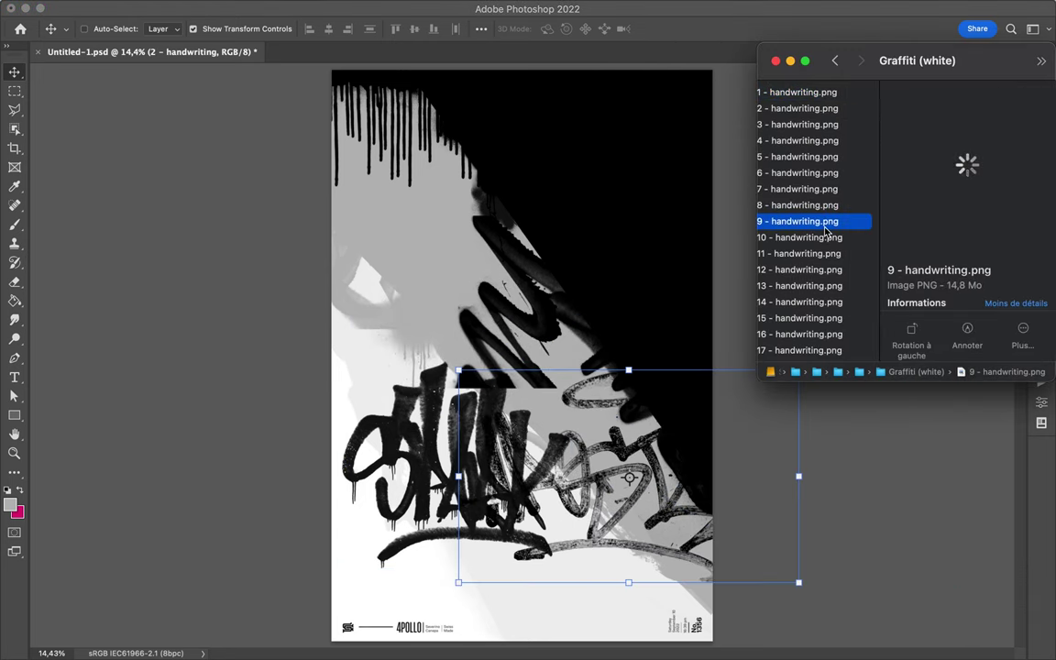
{"action": "key", "text": "Up"}
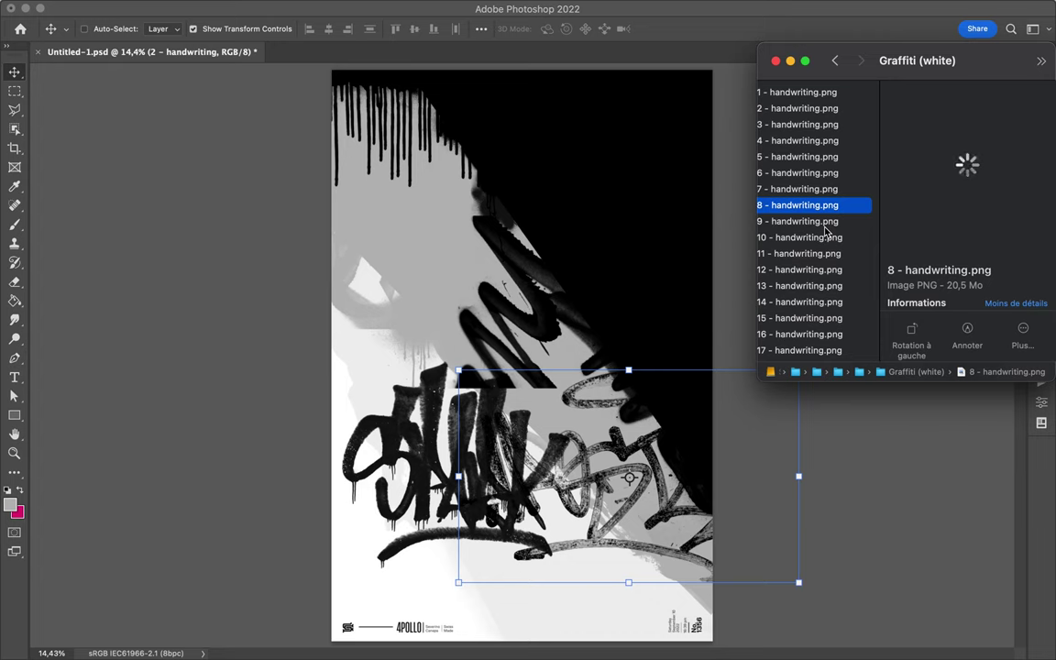
{"action": "key", "text": "Up"}
{"action": "left_click", "coordinate": [683, 240]}
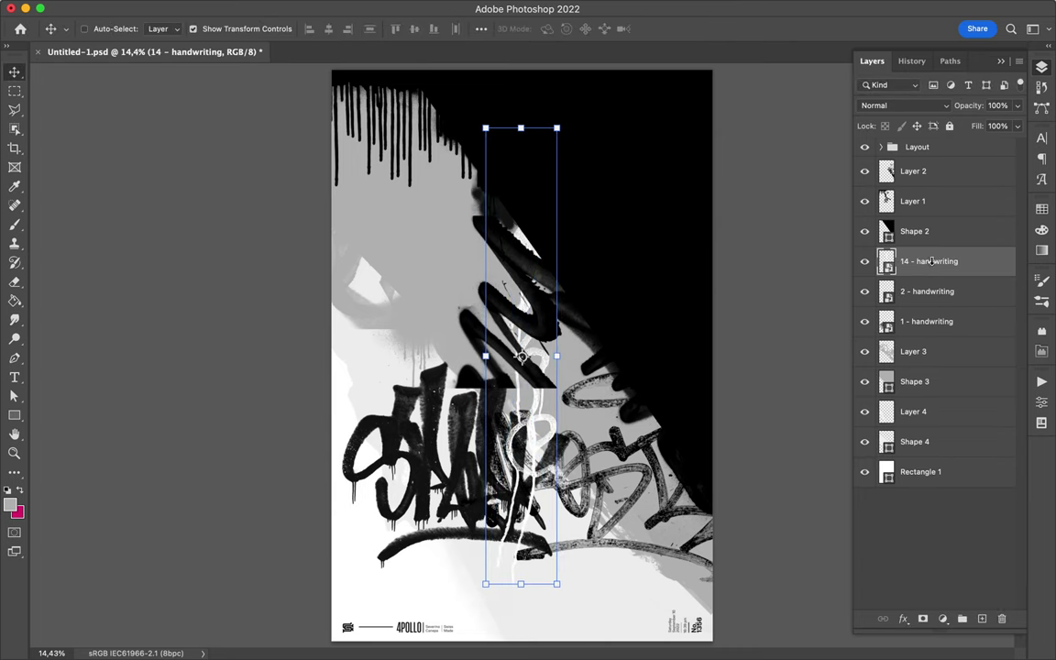
Move 14 - handwriting to the top along the right edge and add 7 - handwriting across the upper area
{"action": "left_click_drag", "start_coordinate": [929, 180], "coordinate": [930, 174]}
{"action": "left_click_drag", "start_coordinate": [523, 206], "coordinate": [711, 146]}
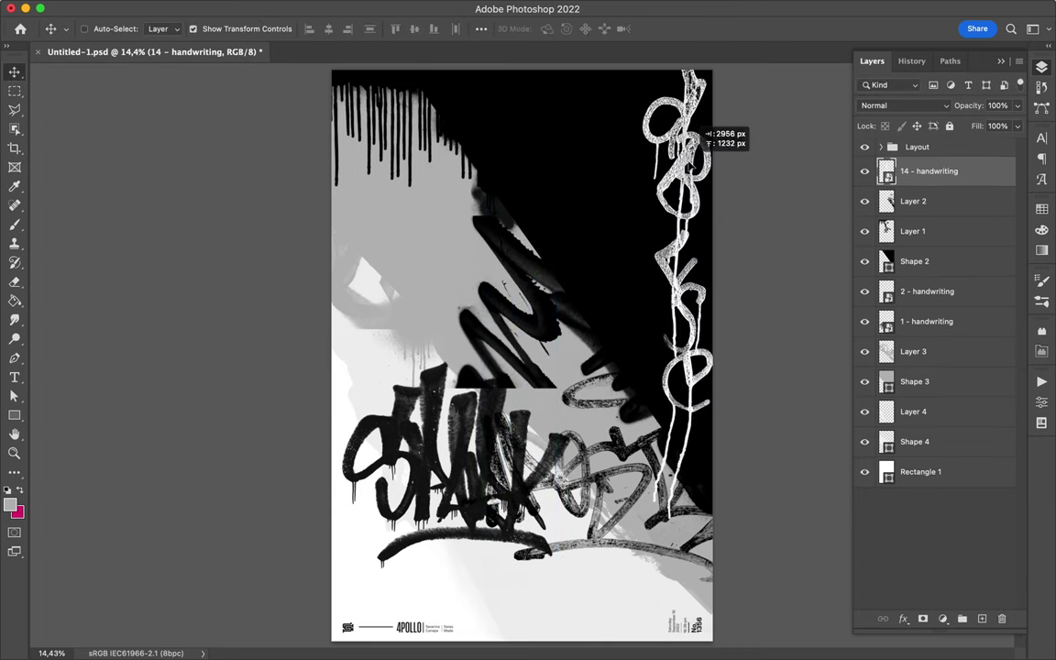
{"action": "left_click", "coordinate": [413, 632]}
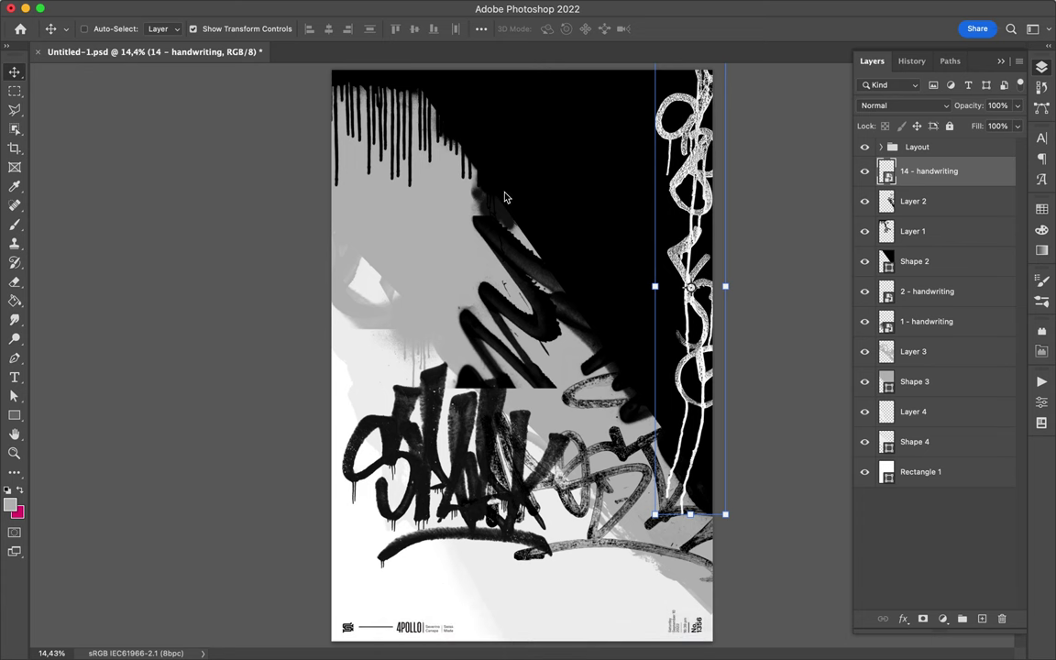
{"action": "left_click_drag", "start_coordinate": [822, 193], "coordinate": [504, 195]}
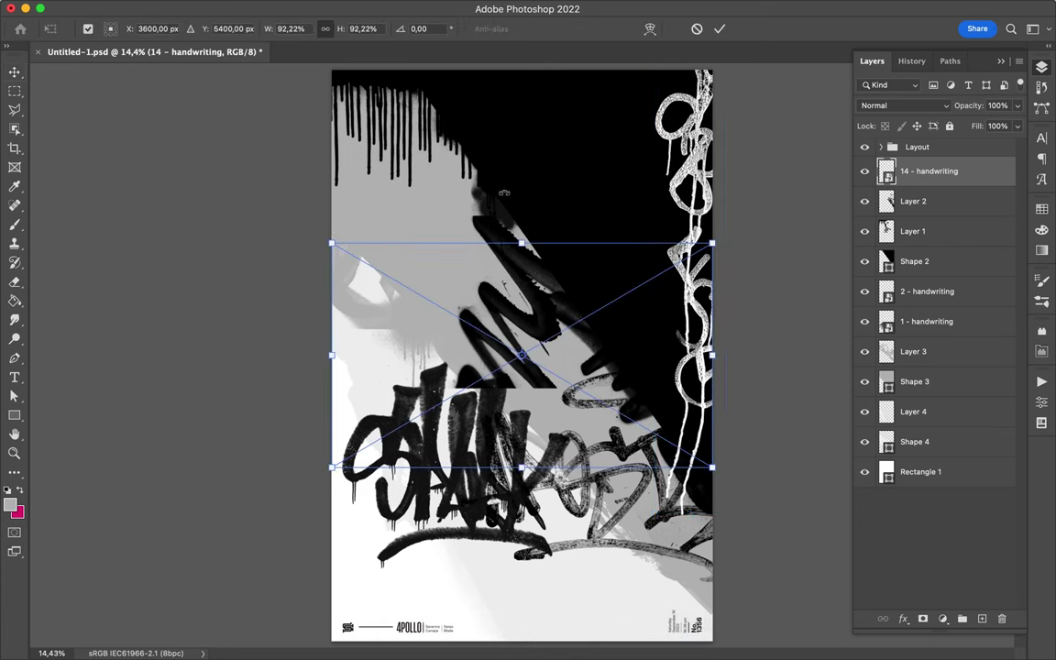
{"action": "left_click", "coordinate": [720, 28]}
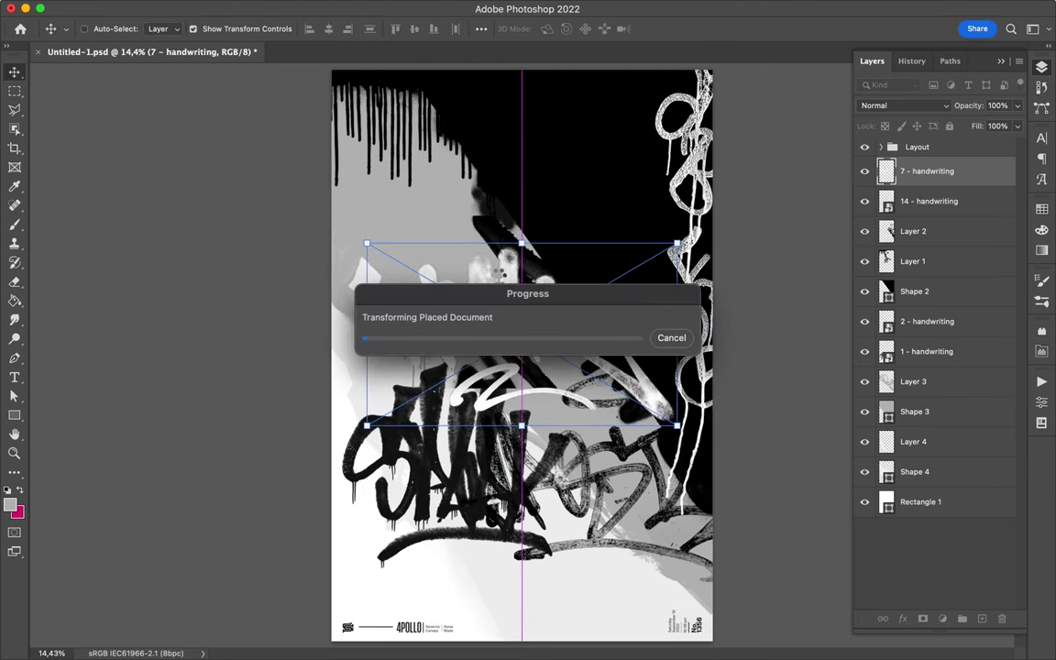
{"action": "left_click", "coordinate": [758, 9]}
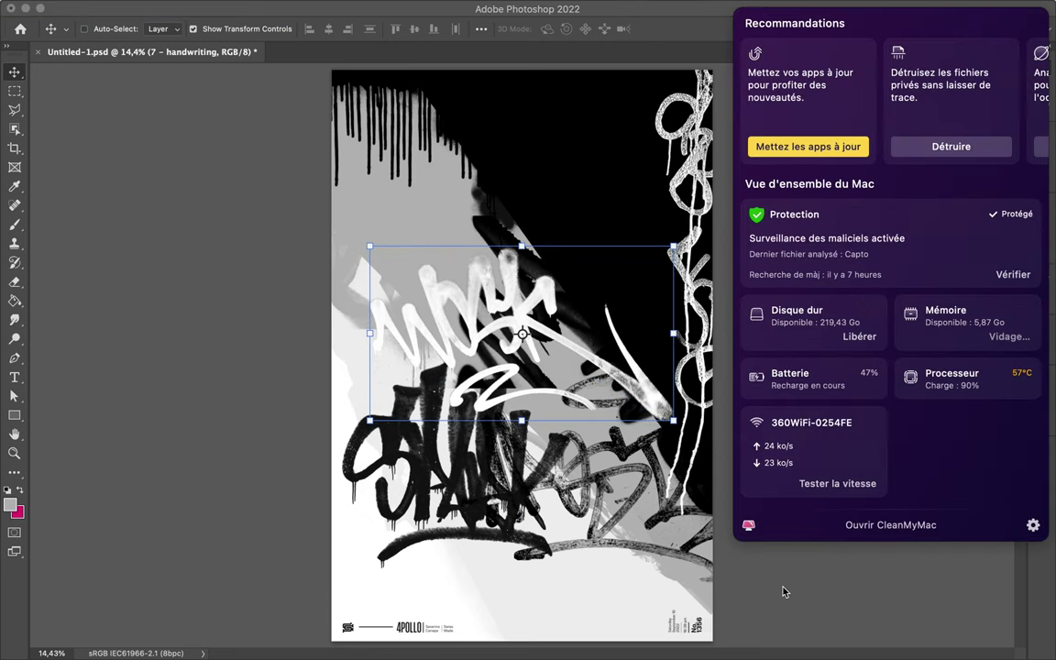
{"action": "left_click", "coordinate": [729, 359]}
{"action": "left_click_drag", "start_coordinate": [583, 238], "coordinate": [589, 241]}
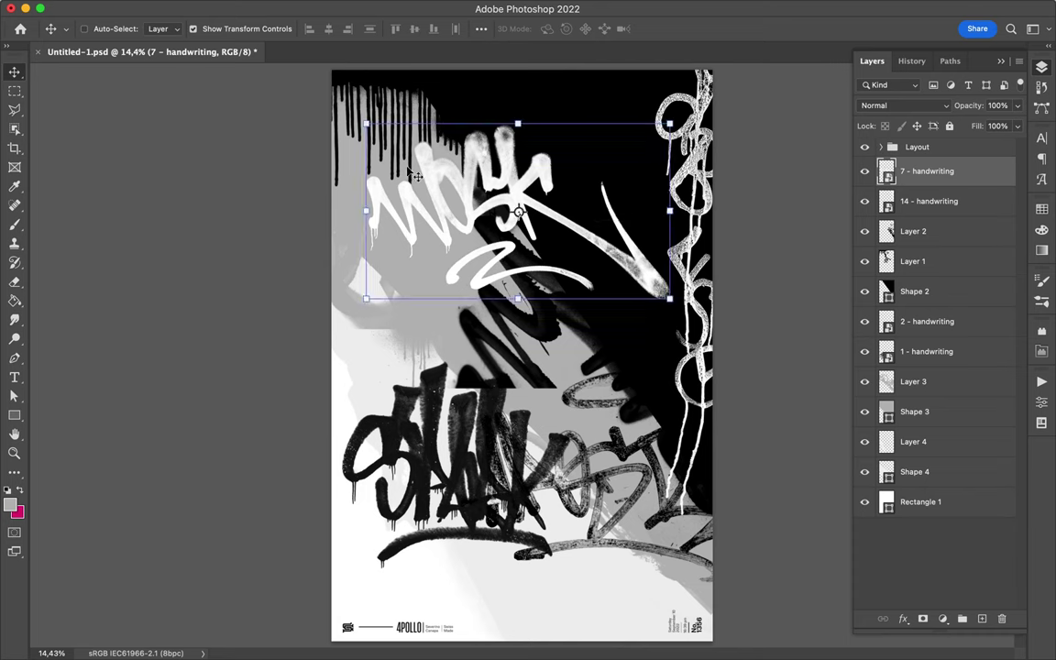
{"action": "left_click", "coordinate": [406, 631]}
Place 11 - Character sculpture in the poster centre, below the white graffiti tag layers
{"action": "scroll", "coordinate": [823, 299], "scroll_direction": "left", "scroll_amount": 5}
{"action": "scroll", "coordinate": [871, 218], "scroll_direction": "left", "scroll_amount": 3}
{"action": "left_click", "coordinate": [871, 218]}
{"action": "left_click", "coordinate": [935, 158]}
{"action": "left_click", "coordinate": [935, 89]}
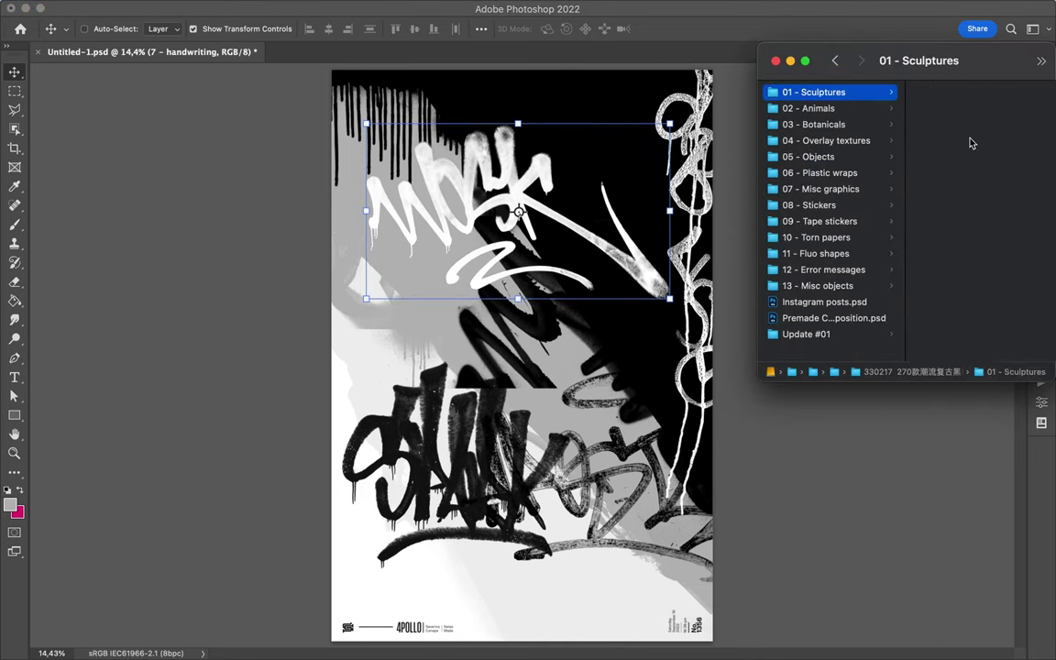
{"action": "key", "text": "Down"}
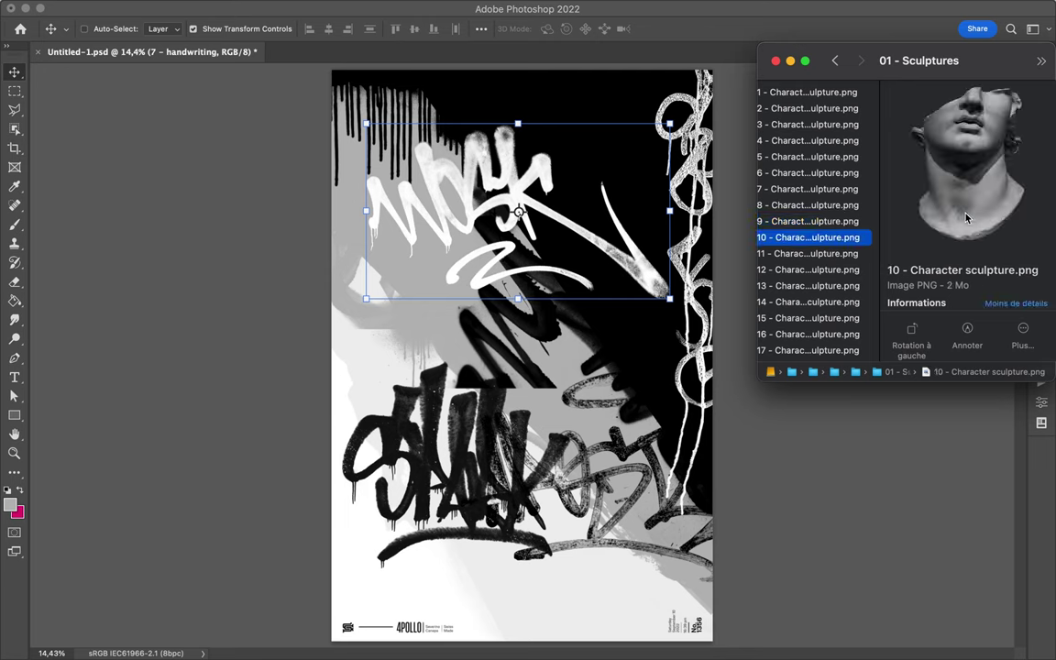
{"action": "key", "text": "Down"}
{"action": "left_click_drag", "start_coordinate": [811, 254], "coordinate": [590, 313]}
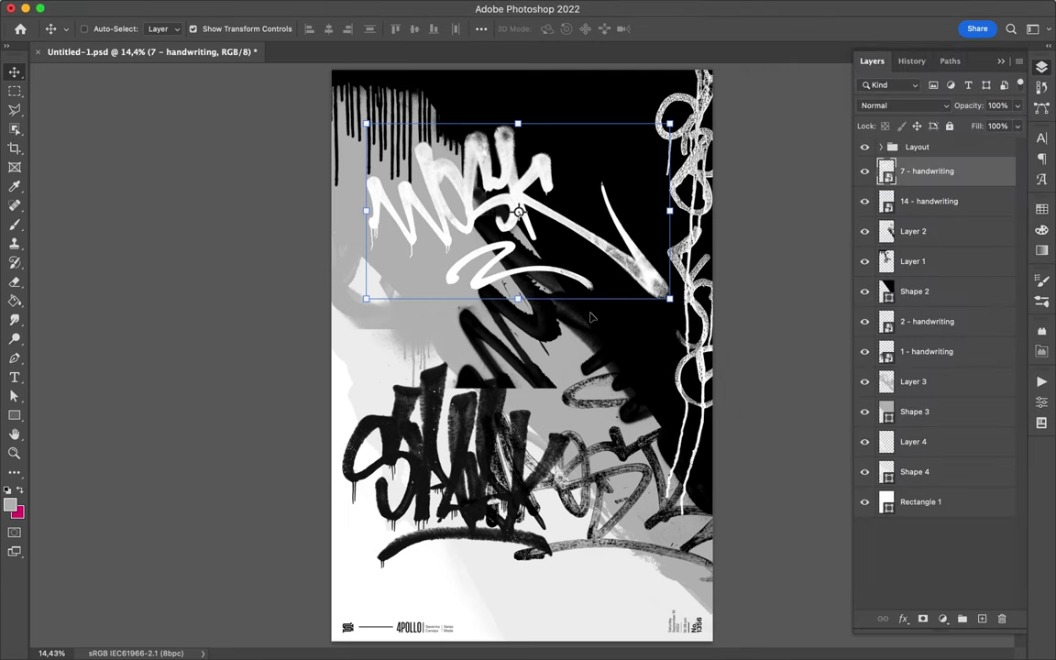
{"action": "key", "text": "Return"}
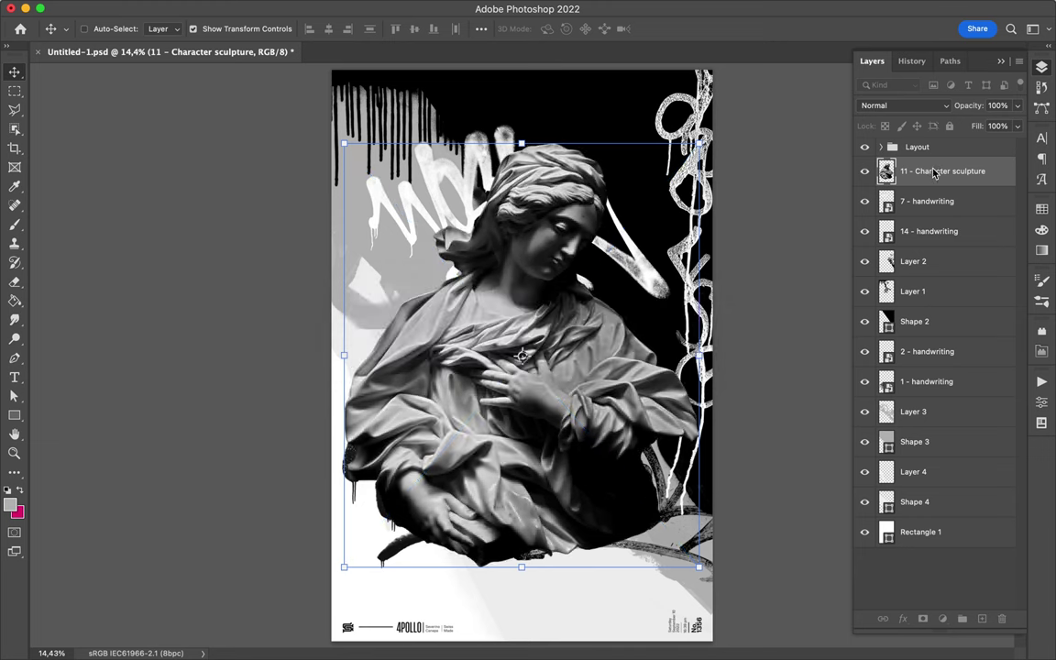
{"action": "left_click_drag", "start_coordinate": [938, 356], "coordinate": [933, 312]}
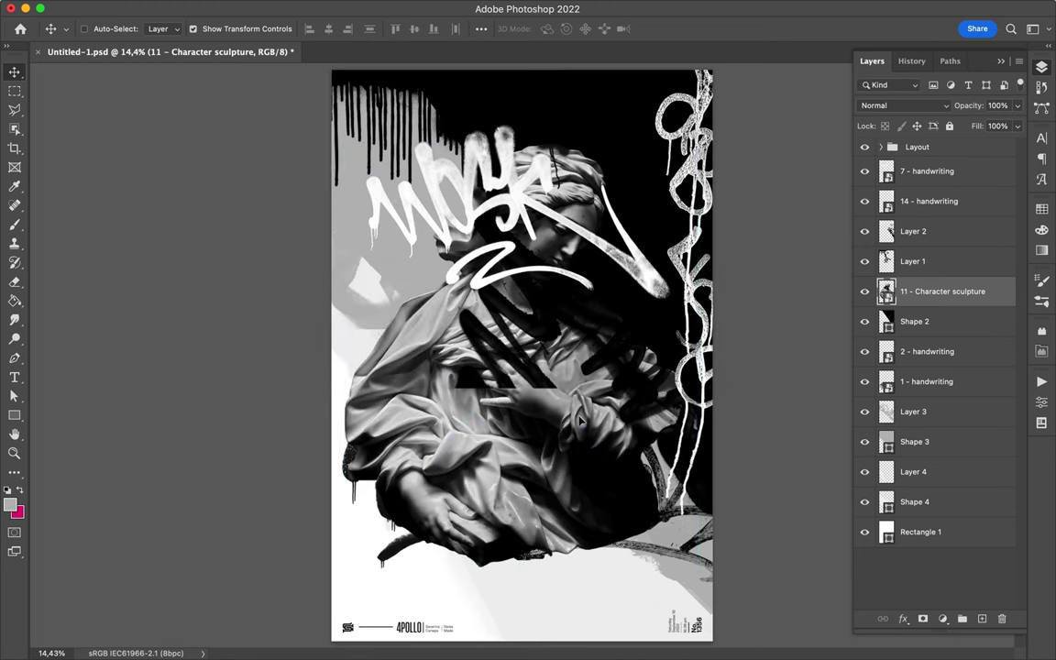
Nudge the sculpture lower and move 1 and 2 - handwriting layers above it
{"action": "left_click_drag", "start_coordinate": [670, 529], "coordinate": [672, 537]}
{"action": "left_click", "coordinate": [927, 351]}
{"action": "left_click", "coordinate": [927, 382], "text": "shift"}
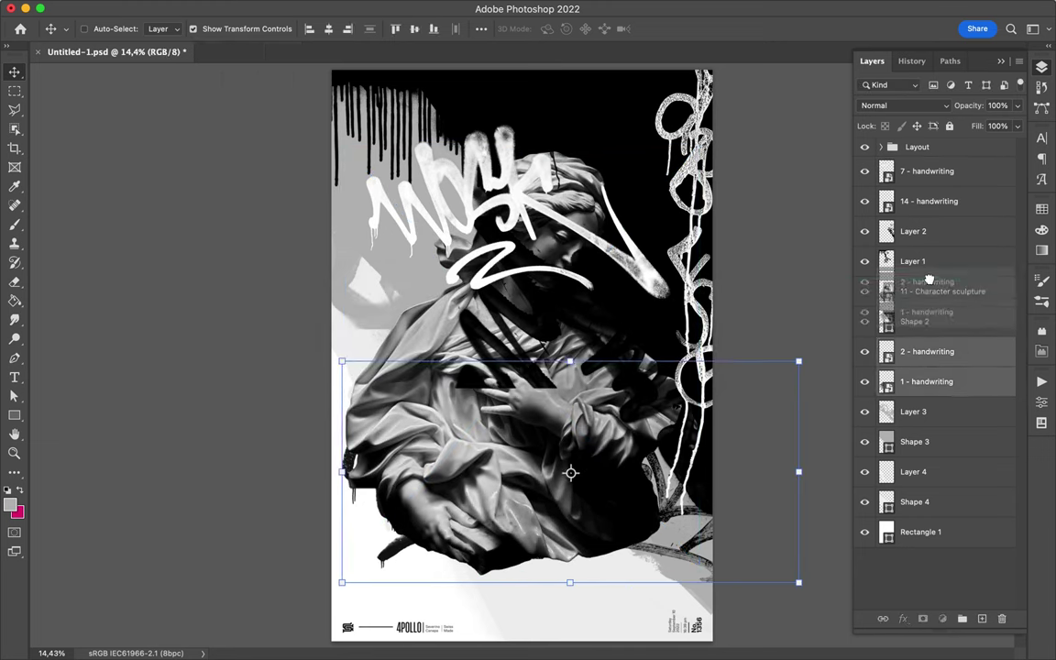
{"action": "left_click_drag", "start_coordinate": [927, 382], "coordinate": [927, 280]}
Position 2 - handwriting over the sculpture's centre and 1 - handwriting at the bottom left
{"action": "left_click", "coordinate": [887, 351]}
{"action": "left_click", "coordinate": [927, 291]}
{"action": "left_click_drag", "start_coordinate": [630, 471], "coordinate": [640, 393]}
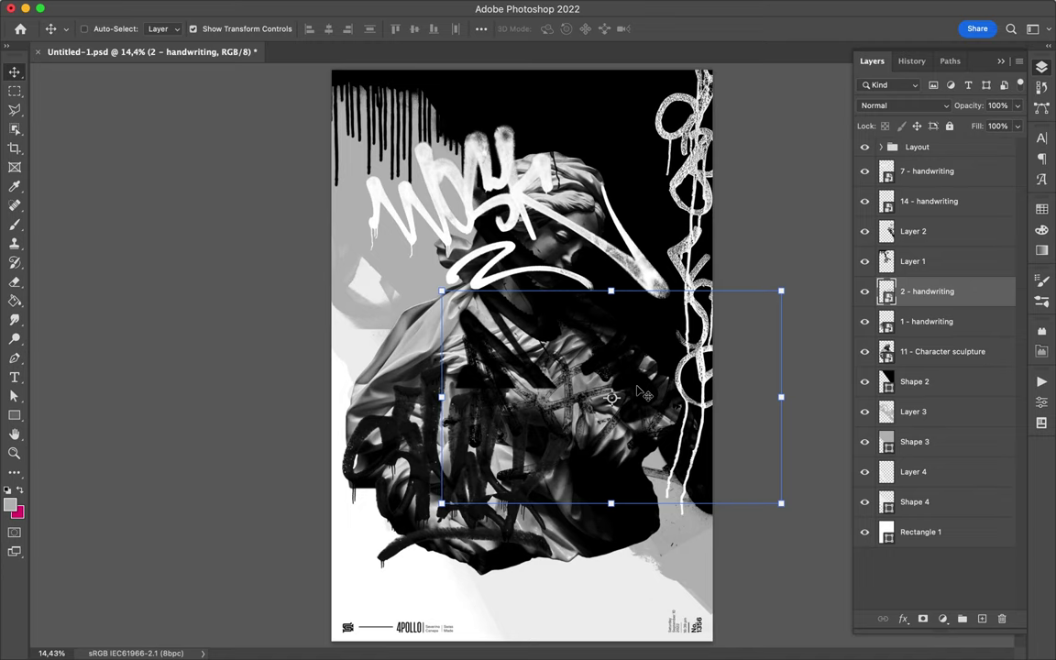
{"action": "left_click_drag", "start_coordinate": [456, 453], "coordinate": [431, 513]}
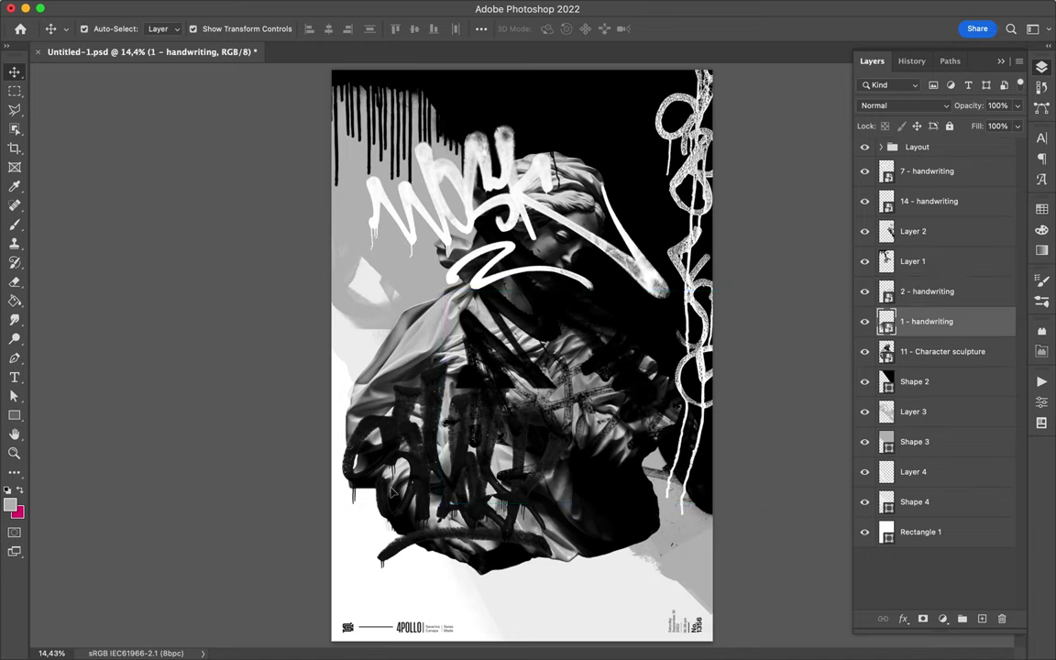
{"action": "key", "text": "super+Tab"}
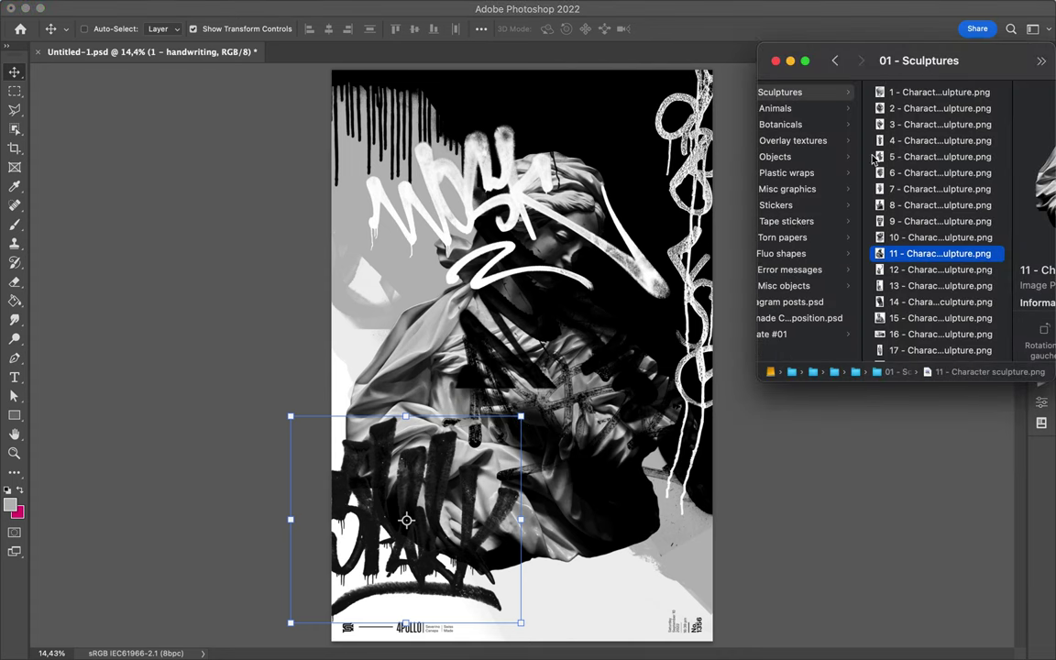
Add the cassette image from 05 - Objects and shrink it around its centre
{"action": "scroll", "coordinate": [812, 142], "scroll_direction": "left", "scroll_amount": 1}
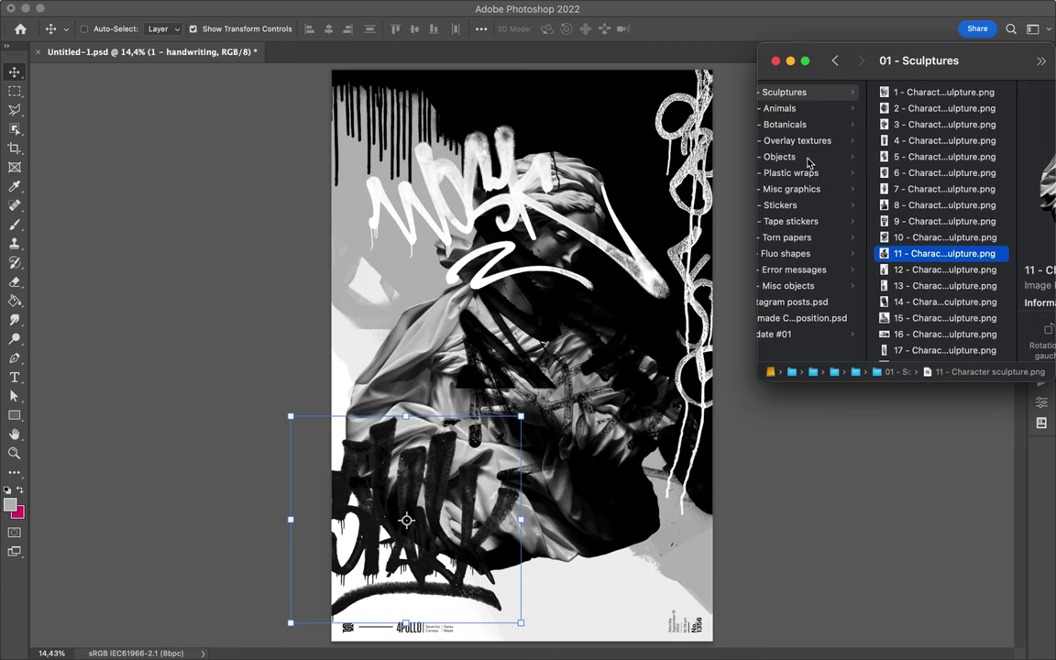
{"action": "left_click", "coordinate": [779, 157]}
{"action": "left_click_drag", "start_coordinate": [944, 91], "coordinate": [629, 135]}
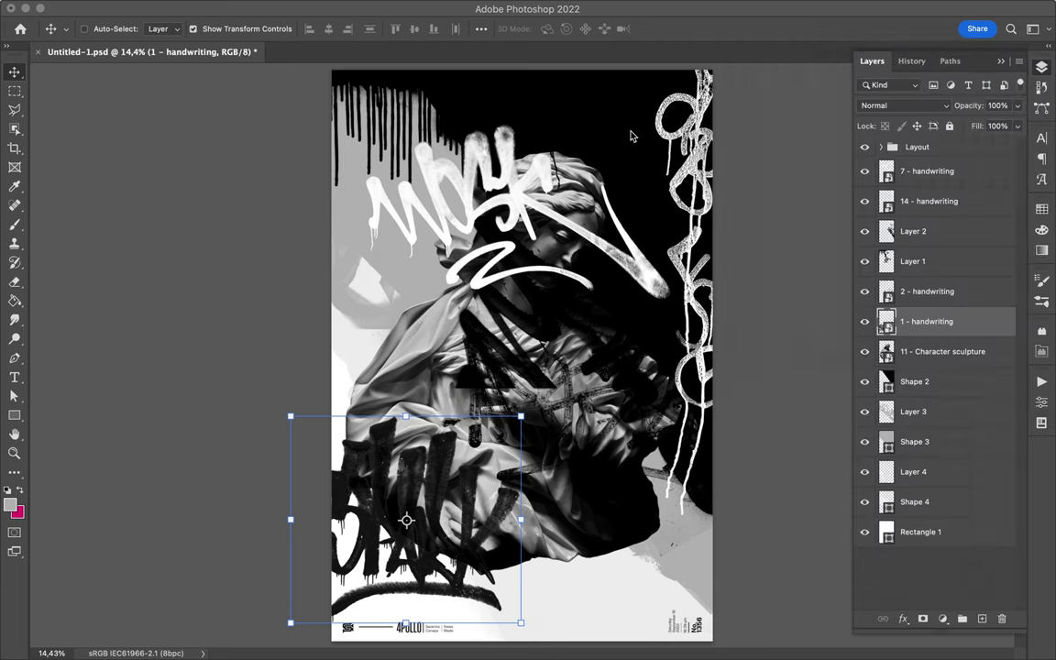
{"action": "left_click_drag", "start_coordinate": [639, 127], "coordinate": [645, 129]}
{"action": "key", "text": "Return"}
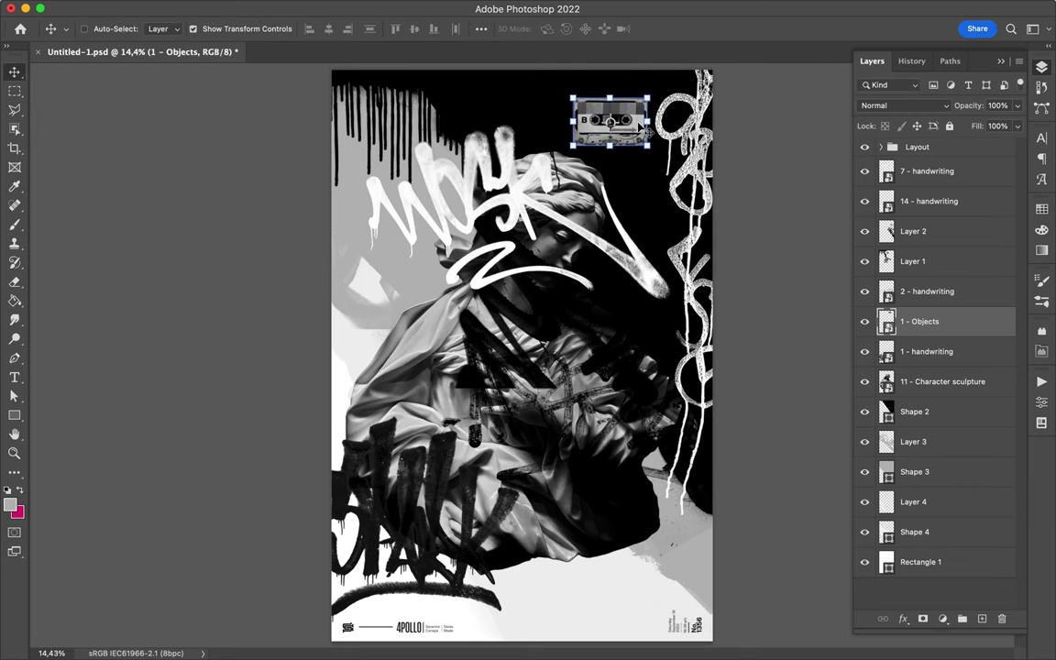
Place the 4 - Error messages 'Reload' graphic onto the poster
{"action": "left_click", "coordinate": [405, 632]}
{"action": "key", "text": "Down"}
{"action": "key", "text": "Down"}
{"action": "key", "text": "Down"}
{"action": "key", "text": "Down"}
{"action": "key", "text": "Down"}
{"action": "key", "text": "Down"}
{"action": "key", "text": "Down"}
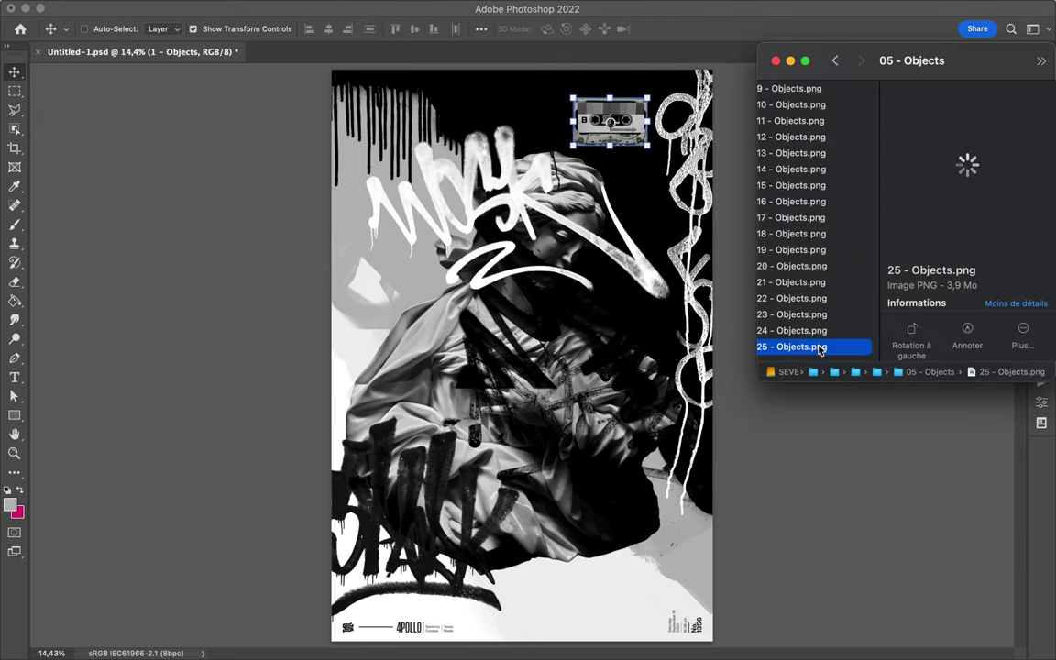
{"action": "key", "text": "Up"}
{"action": "key", "text": "Left"}
{"action": "key", "text": "Down"}
{"action": "key", "text": "Down"}
{"action": "key", "text": "Down"}
{"action": "key", "text": "Right"}
{"action": "key", "text": "Down"}
{"action": "key", "text": "Down"}
{"action": "key", "text": "Down"}
{"action": "left_click", "coordinate": [649, 182]}
{"action": "left_click_drag", "start_coordinate": [649, 182], "coordinate": [638, 183]}
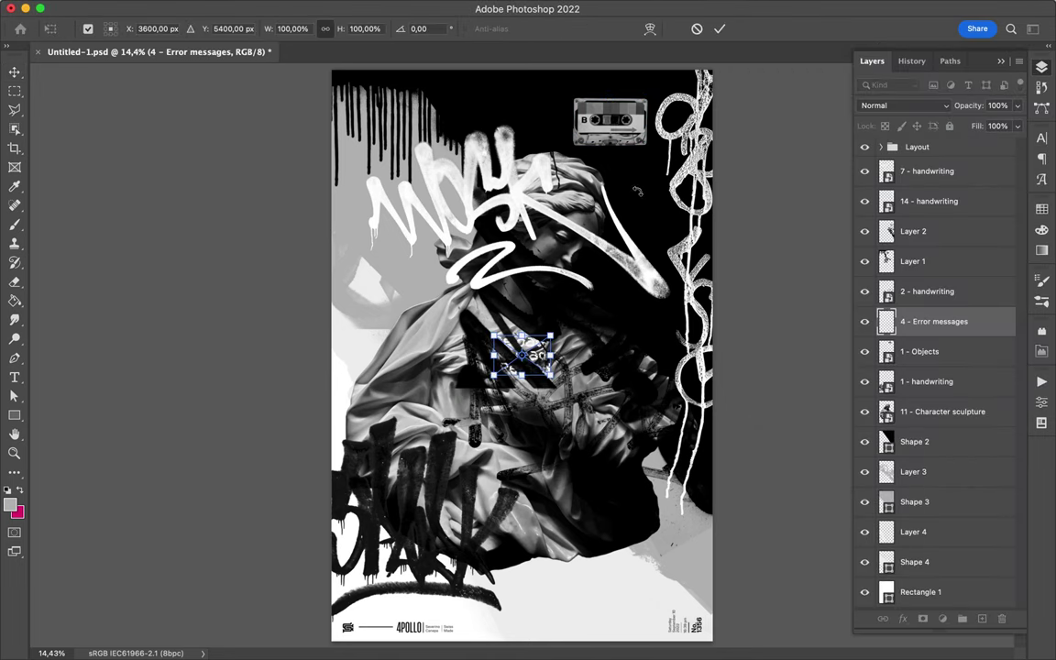
Place the 9 - Misc objects.png EXIT sign from the 13 - Misc objects folder
{"action": "left_click", "coordinate": [417, 644]}
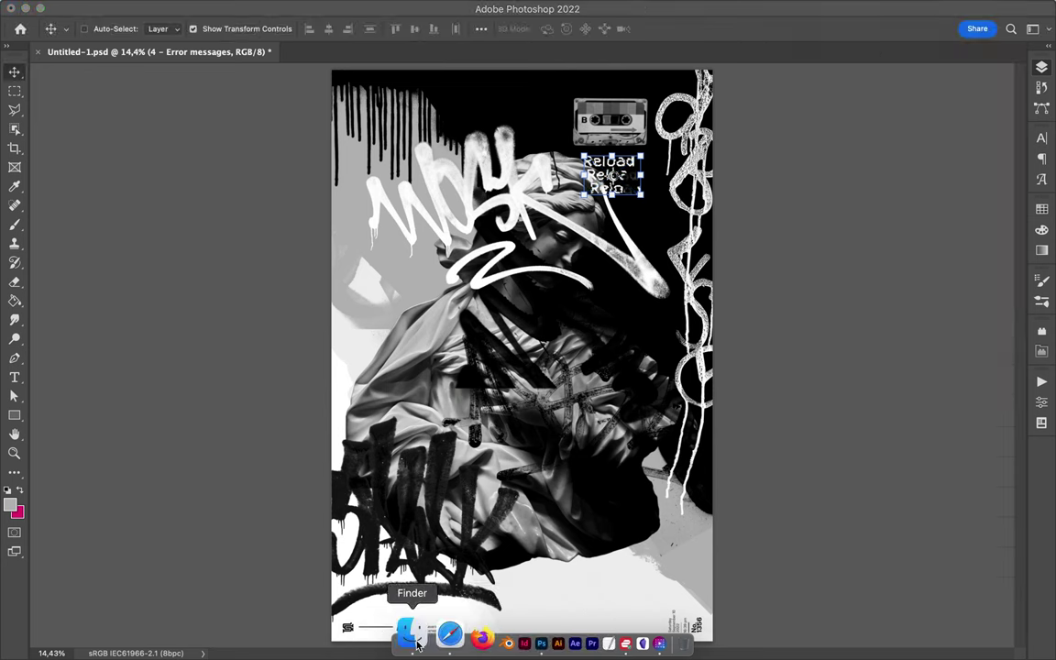
{"action": "key", "text": "Left"}
{"action": "key", "text": "Down"}
{"action": "key", "text": "Right"}
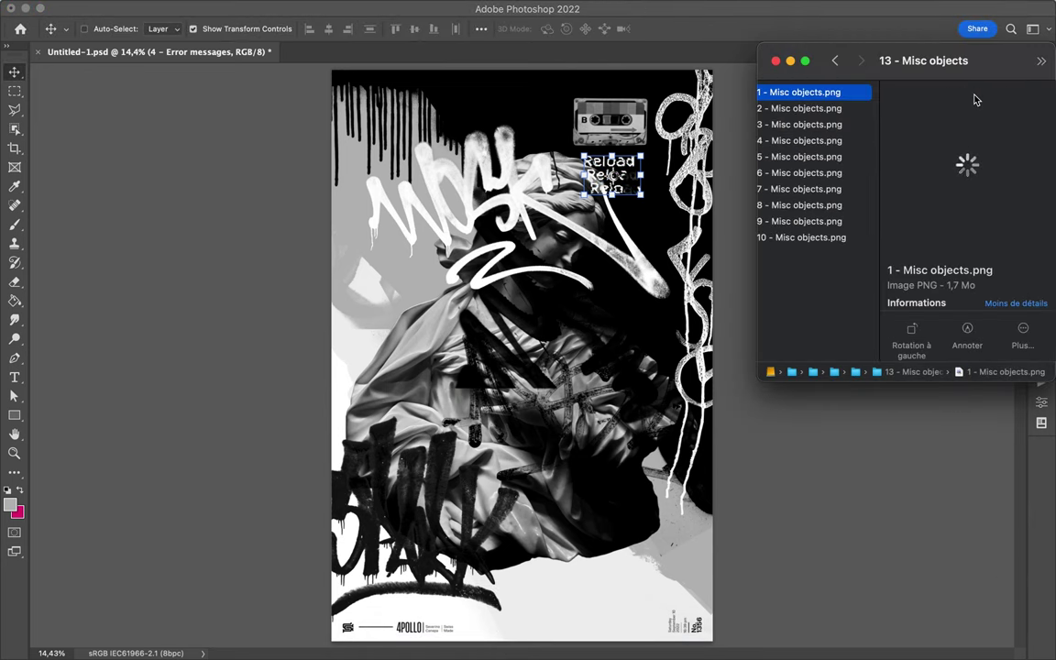
{"action": "key", "text": "Down"}
{"action": "left_click", "coordinate": [840, 240]}
{"action": "key", "text": "Up"}
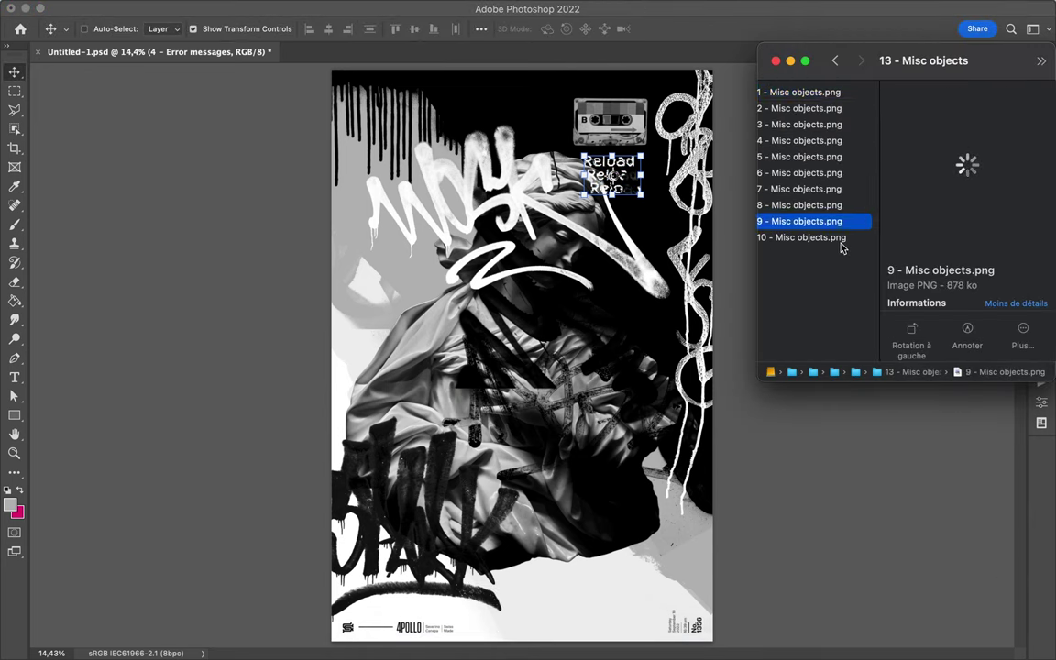
{"action": "left_click_drag", "start_coordinate": [624, 248], "coordinate": [605, 275]}
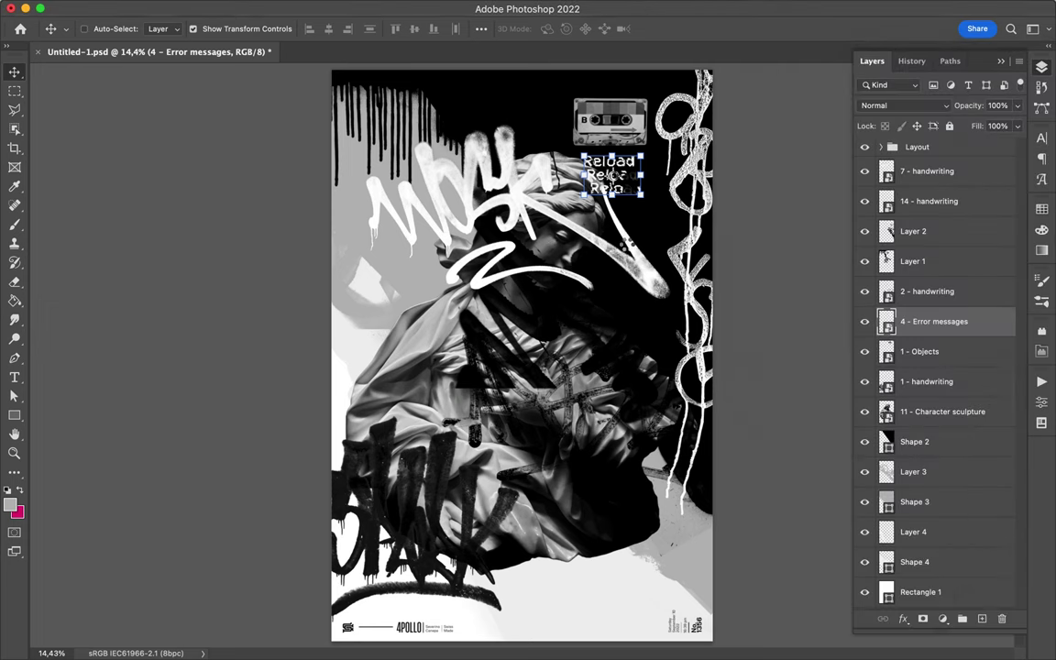
Scale the EXIT sign down right of centre and duplicate a copy below it
{"action": "left_click_drag", "start_coordinate": [354, 356], "coordinate": [617, 356]}
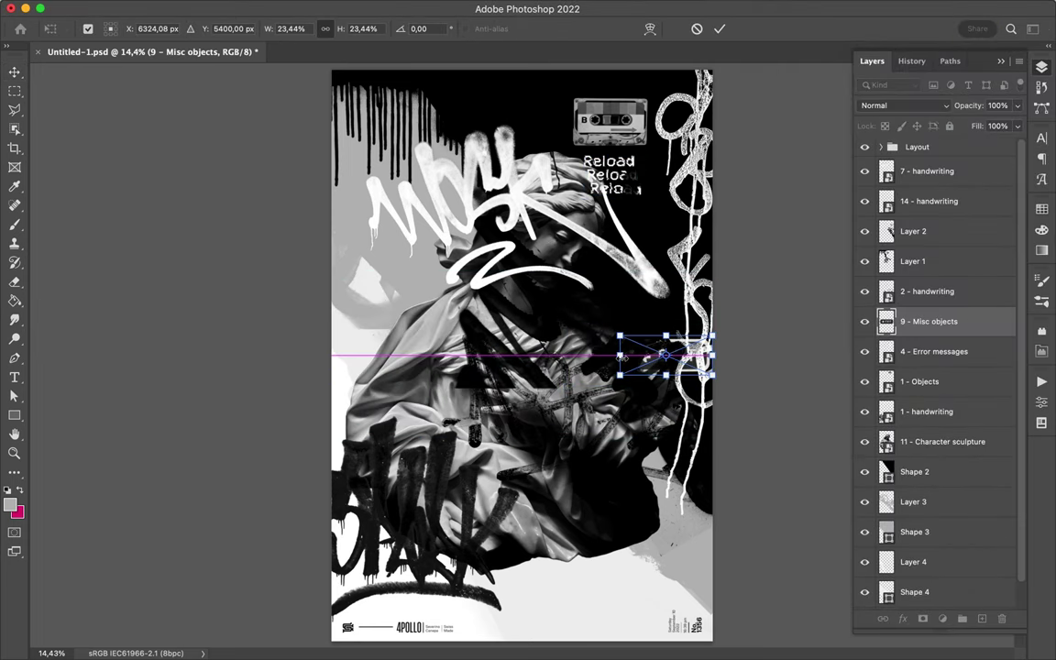
{"action": "key", "text": "Return"}
{"action": "left_click_drag", "start_coordinate": [588, 412], "coordinate": [579, 409]}
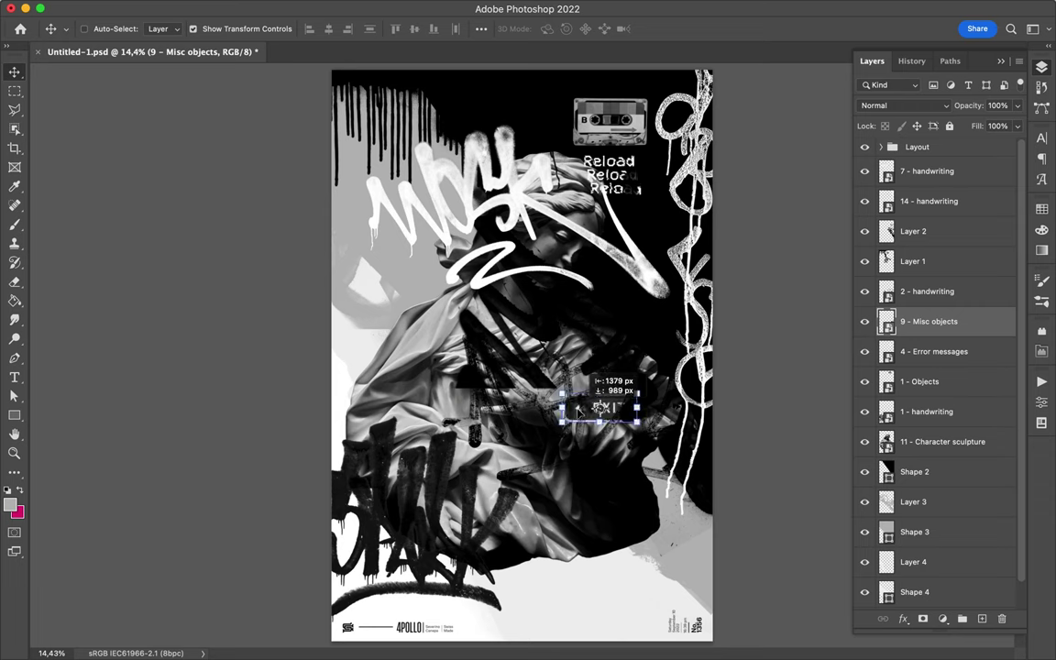
{"action": "left_click_drag", "start_coordinate": [939, 327], "coordinate": [928, 163]}
{"action": "left_click_drag", "start_coordinate": [626, 444], "coordinate": [626, 475]}
Place the yellow tangie_VibrantPaperTears_5 torn paper from the Vibrant-Paper-Tears-Tangie folder onto the poster
{"action": "left_click", "coordinate": [415, 632]}
{"action": "scroll", "coordinate": [834, 139], "scroll_direction": "left", "scroll_amount": 5}
{"action": "left_click", "coordinate": [834, 133]}
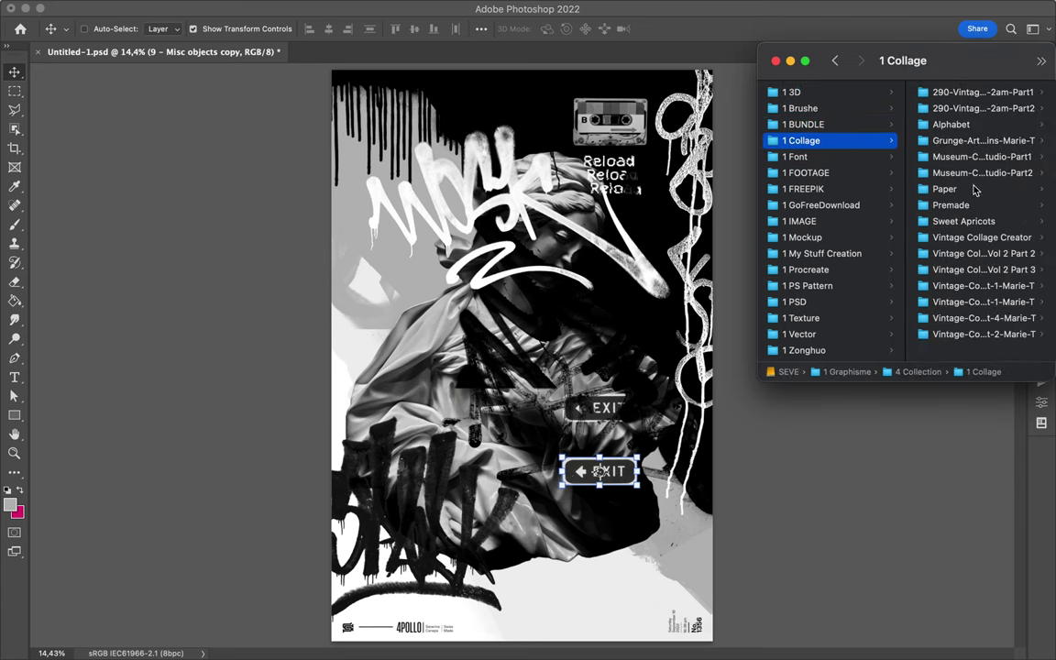
{"action": "left_click", "coordinate": [945, 189]}
{"action": "left_click", "coordinate": [958, 108]}
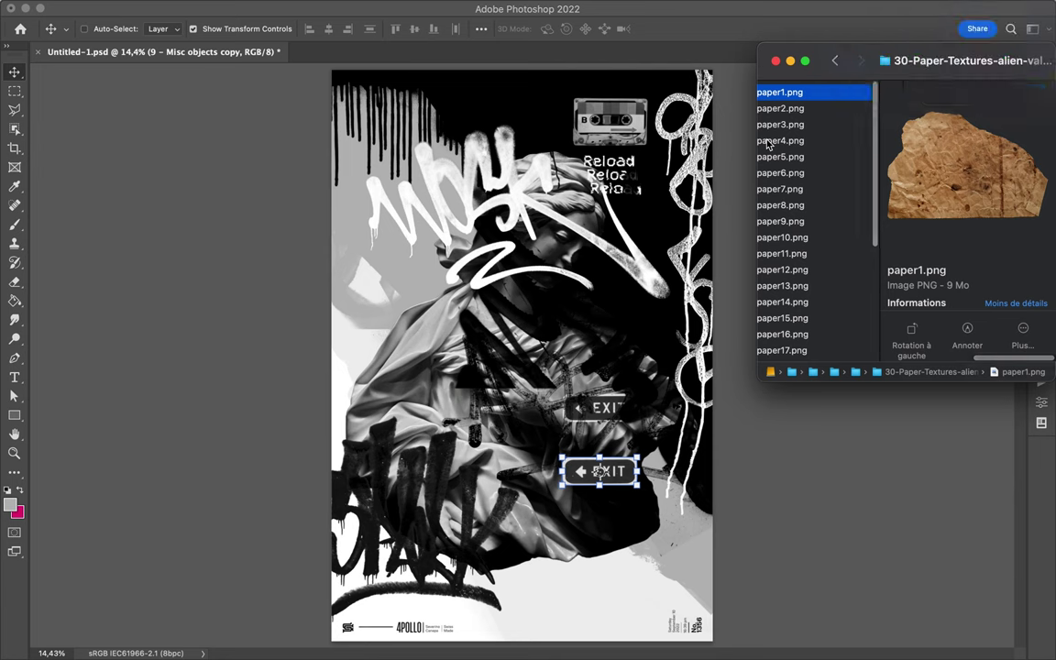
{"action": "scroll", "coordinate": [768, 144], "scroll_direction": "left", "scroll_amount": 5}
{"action": "left_click", "coordinate": [744, 189]}
{"action": "left_click", "coordinate": [842, 190]}
{"action": "mouse_move", "coordinate": [841, 190]}
{"action": "left_mouse_down"}
{"action": "mouse_move", "coordinate": [576, 277]}
{"action": "mouse_move", "coordinate": [539, 338]}
{"action": "mouse_move", "coordinate": [443, 300]}
{"action": "left_mouse_up"}
Put the yellow paper behind the sculpture at upper left and copy it to the lower right
{"action": "key", "text": "Return"}
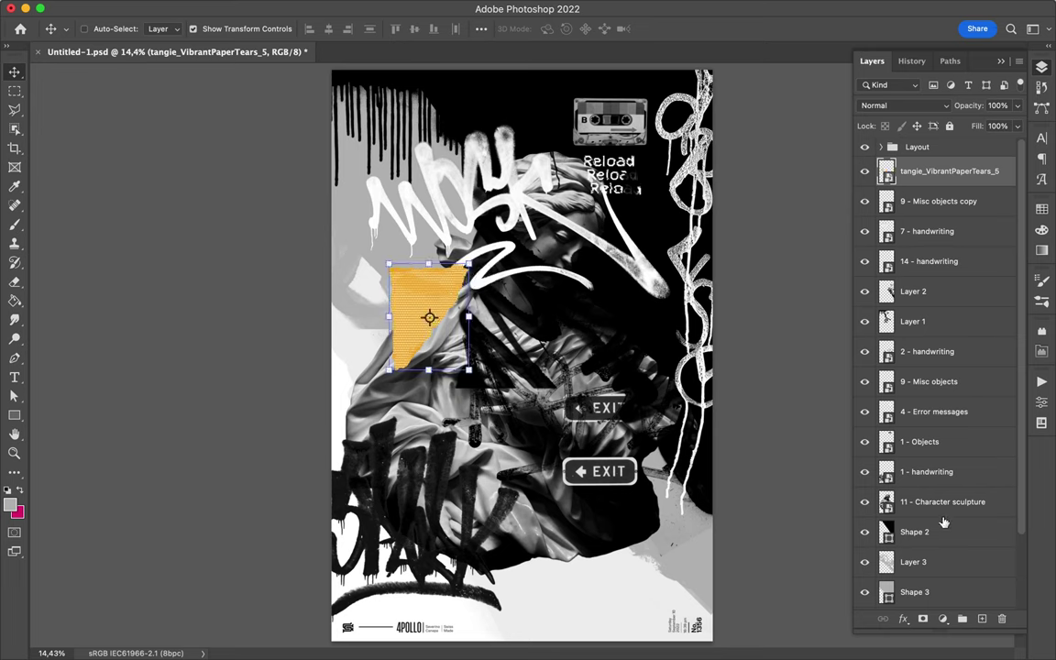
{"action": "left_click_drag", "start_coordinate": [944, 522], "coordinate": [945, 517]}
{"action": "left_click_drag", "start_coordinate": [408, 302], "coordinate": [624, 518], "text": "alt"}
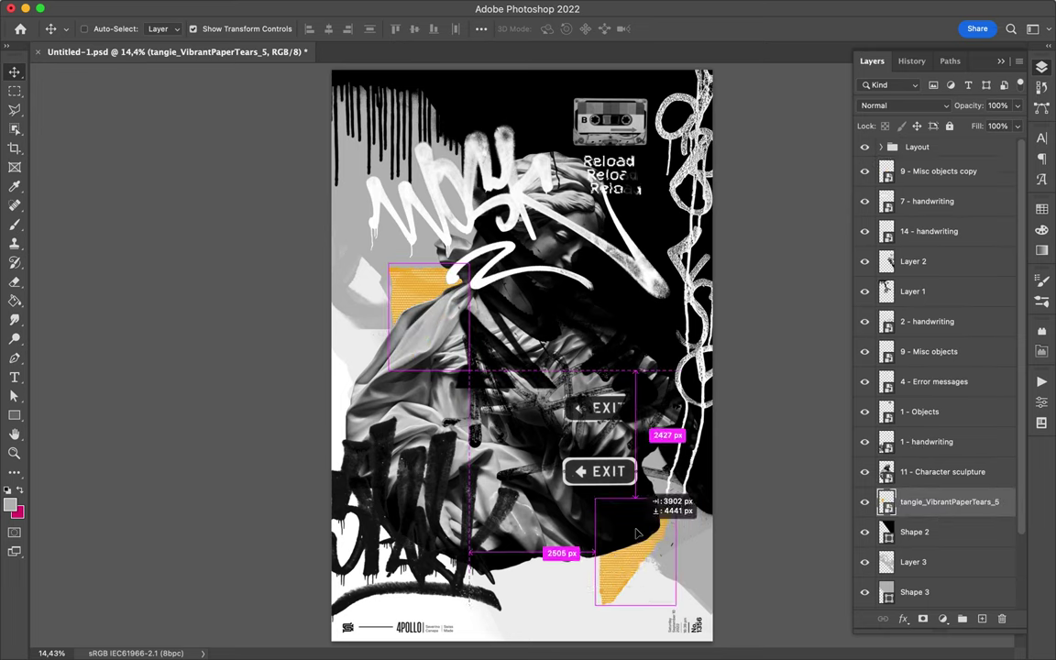
Sample the torn paper's yellow and brush a streak across the sculpture's face on a new layer
{"action": "key", "text": "i"}
{"action": "left_click", "coordinate": [405, 303]}
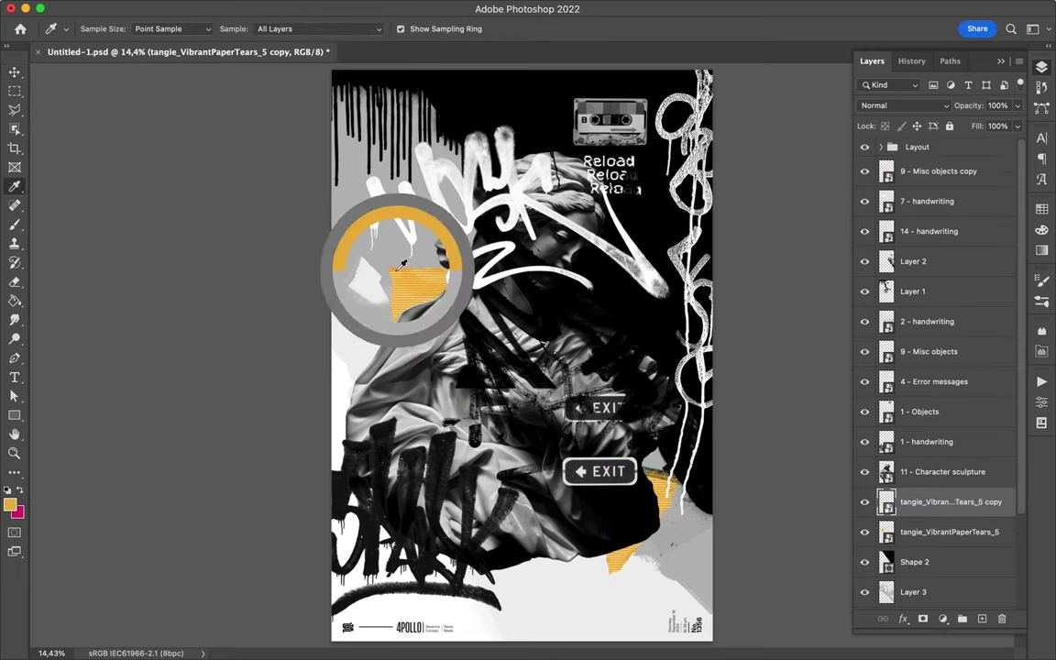
{"action": "left_click", "coordinate": [15, 225]}
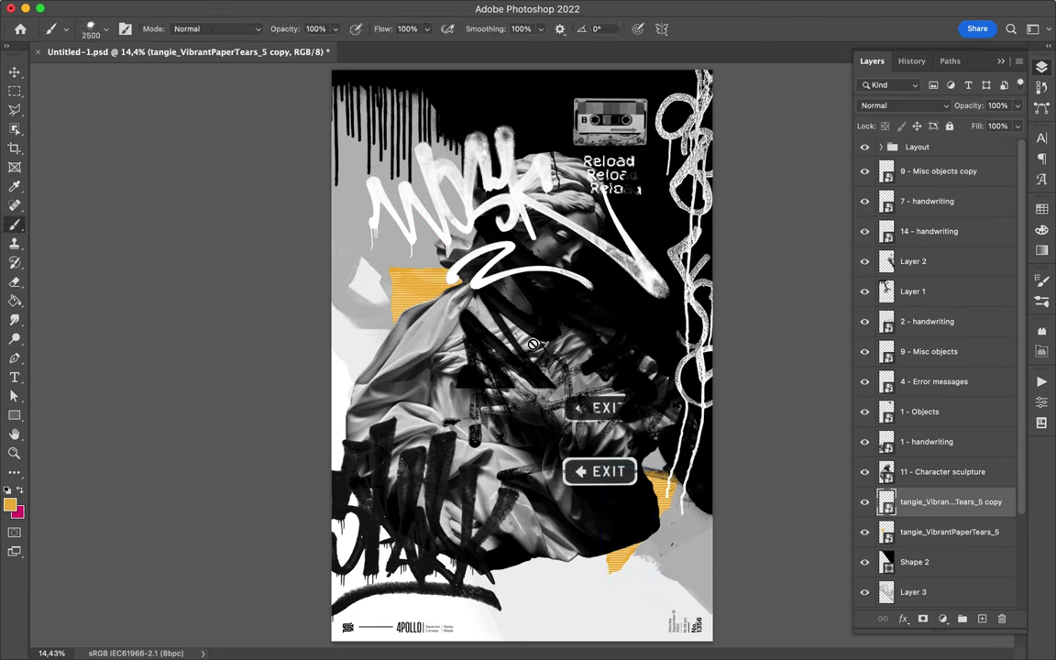
{"action": "left_click", "coordinate": [983, 620]}
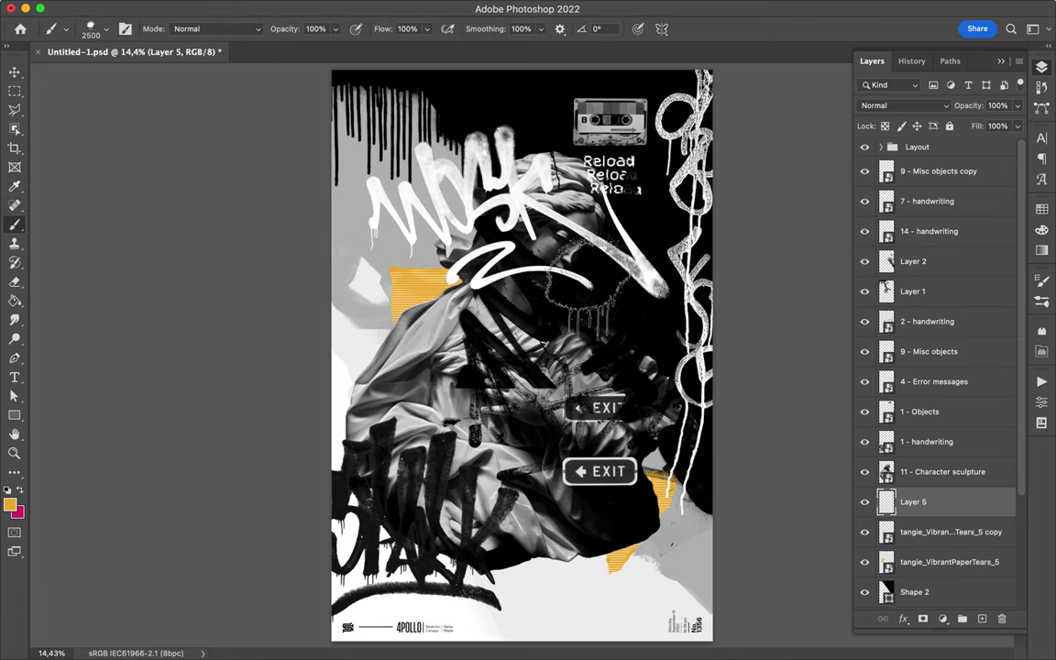
{"action": "left_click_drag", "start_coordinate": [588, 249], "coordinate": [631, 282]}
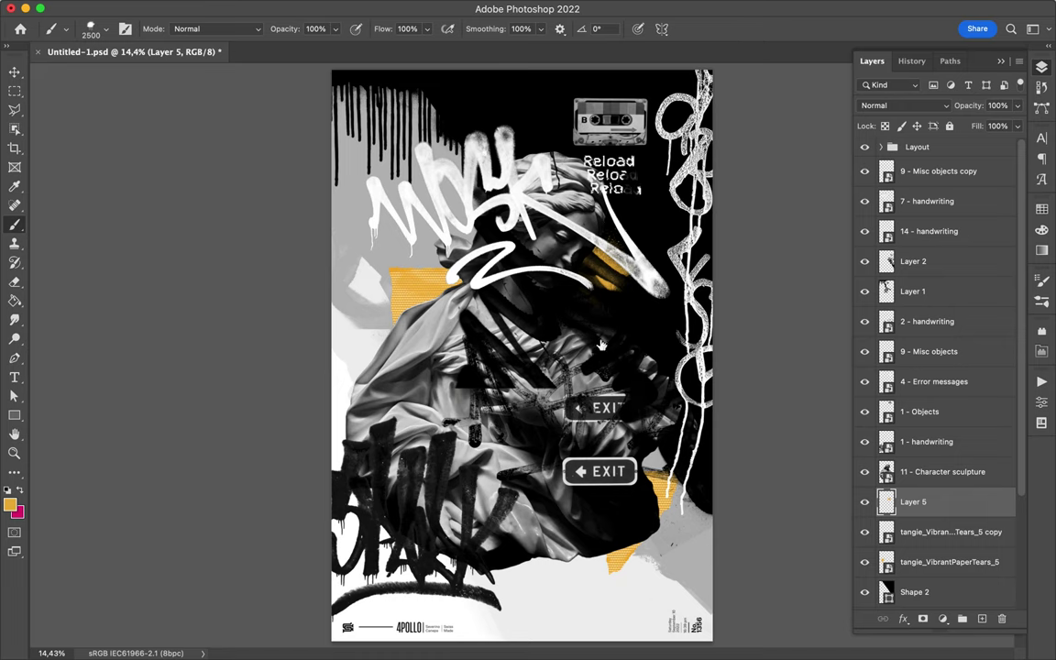
Shrink the cassette slightly with Free Transform
{"action": "left_click", "coordinate": [14, 71]}
{"action": "left_click", "coordinate": [613, 133]}
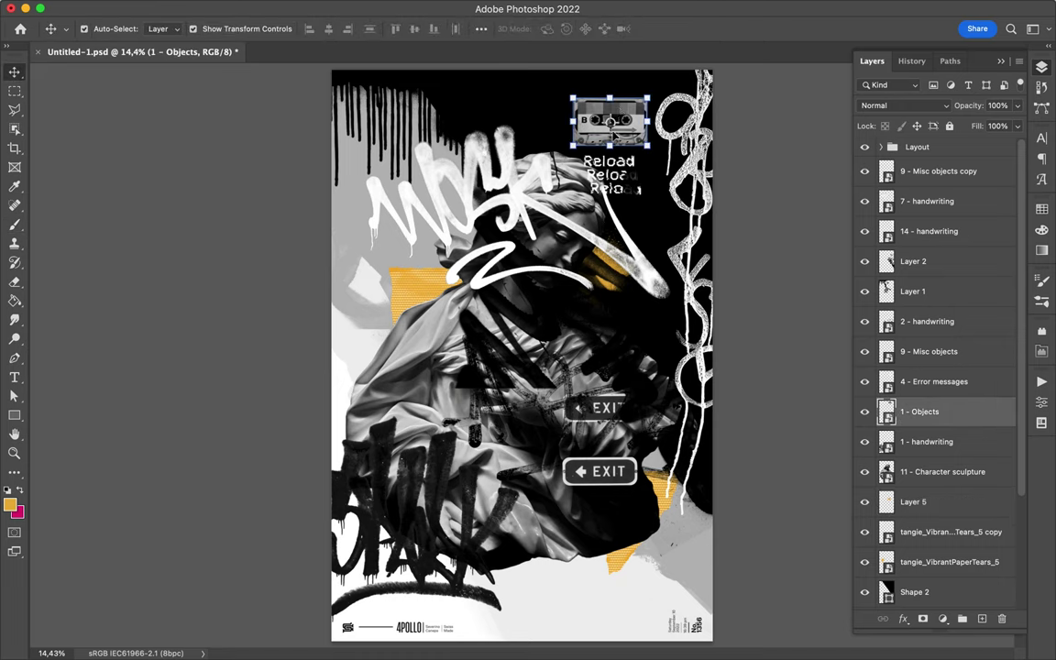
{"action": "key", "text": "ctrl+t"}
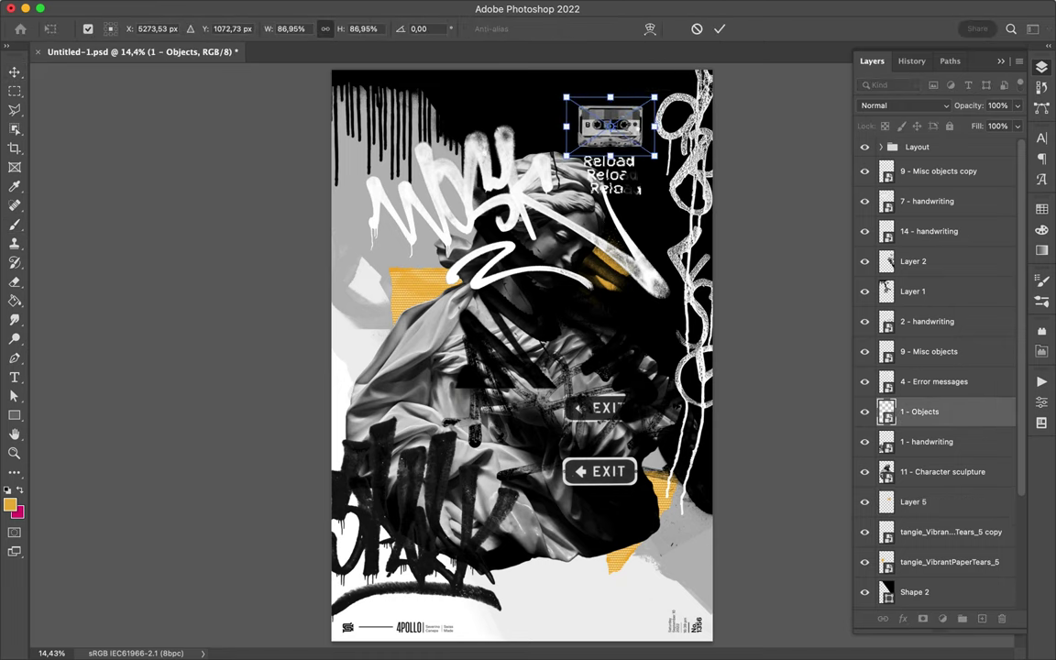
{"action": "key", "text": "Return"}
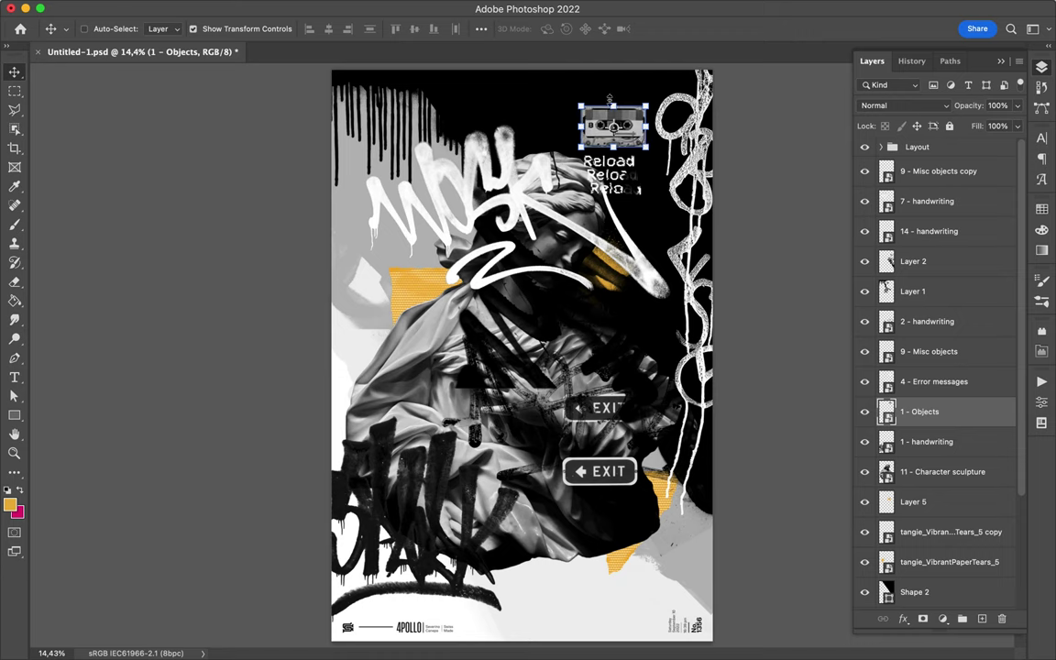
{"action": "left_click_drag", "start_coordinate": [645, 145], "coordinate": [653, 155]}
{"action": "key", "text": "Escape"}
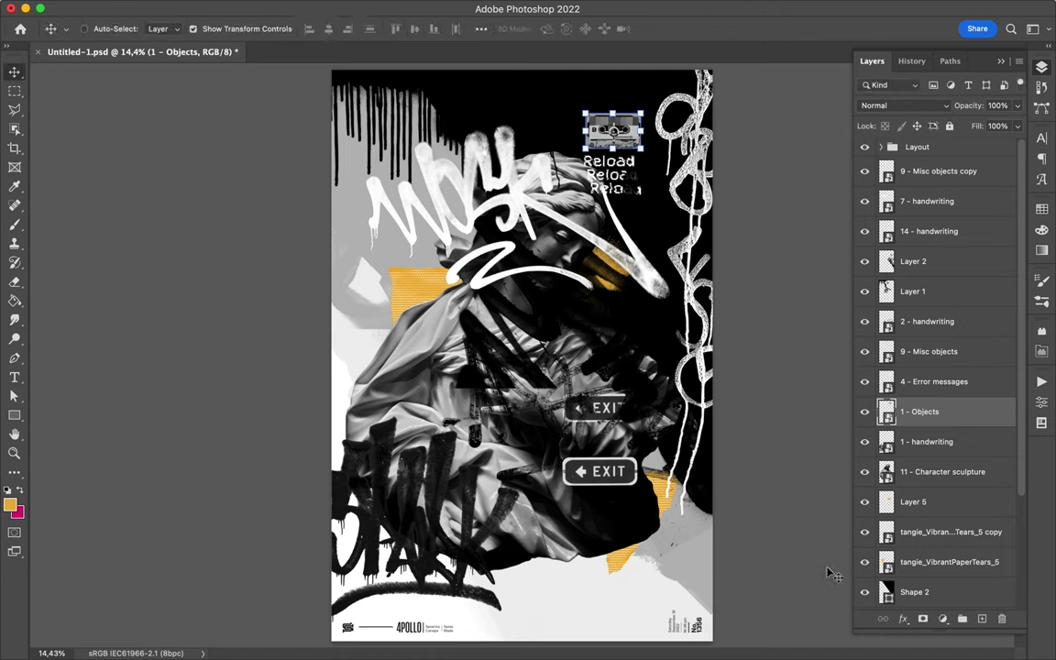
Spray black paint near the poster's bottom on a new layer, then select both EXIT signs
{"action": "key", "text": "ctrl+shift+alt+n"}
{"action": "right_click", "coordinate": [15, 225]}
{"action": "left_click", "coordinate": [73, 224]}
{"action": "key", "text": "d"}
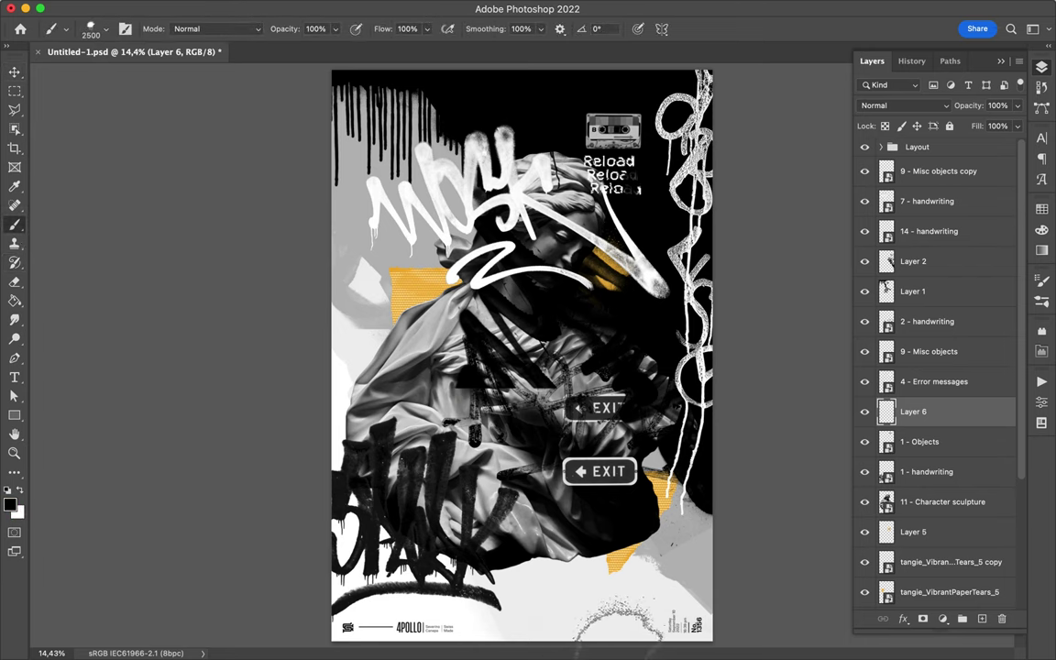
{"action": "left_click", "coordinate": [592, 495]}
{"action": "key", "text": "v"}
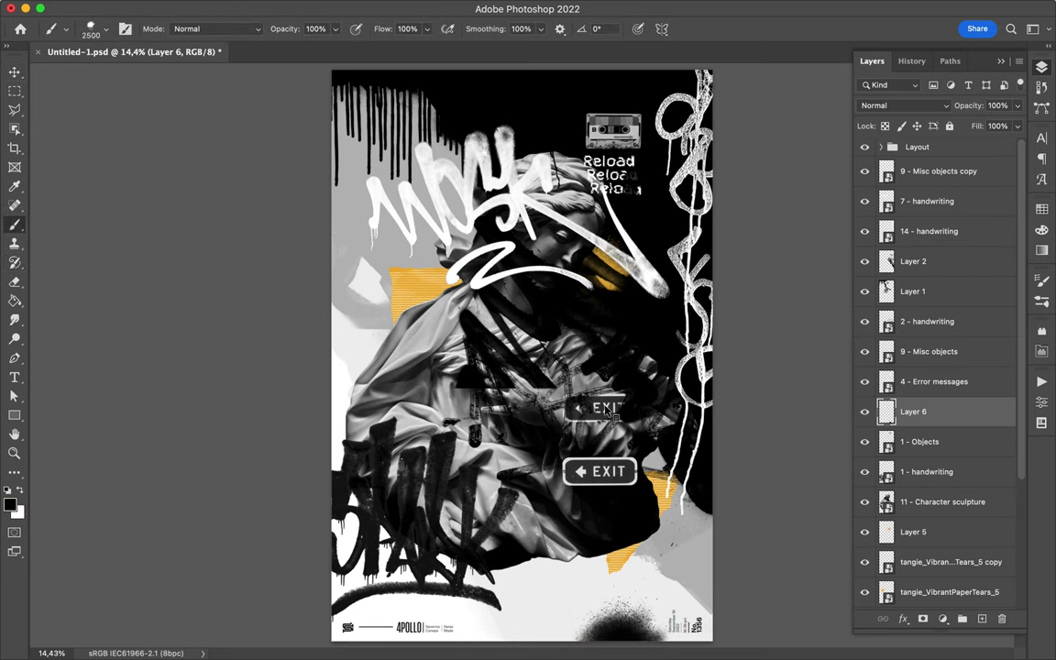
{"action": "left_click", "coordinate": [555, 371], "text": "ctrl"}
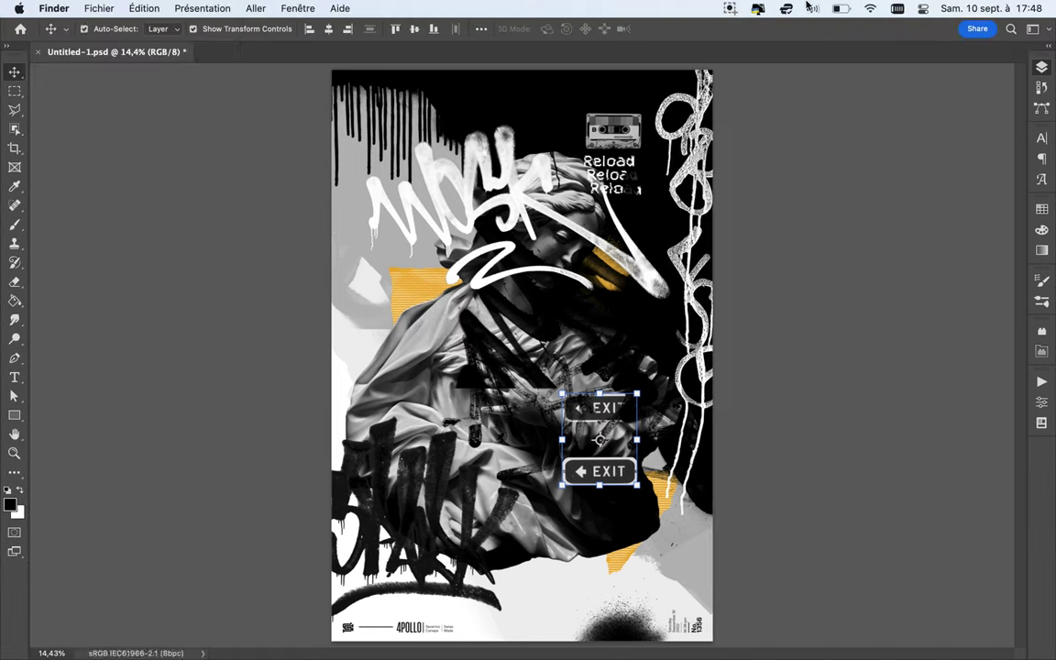
Save the grunge collage PSD document with Cmd+S
{"action": "key", "text": "super+s"}
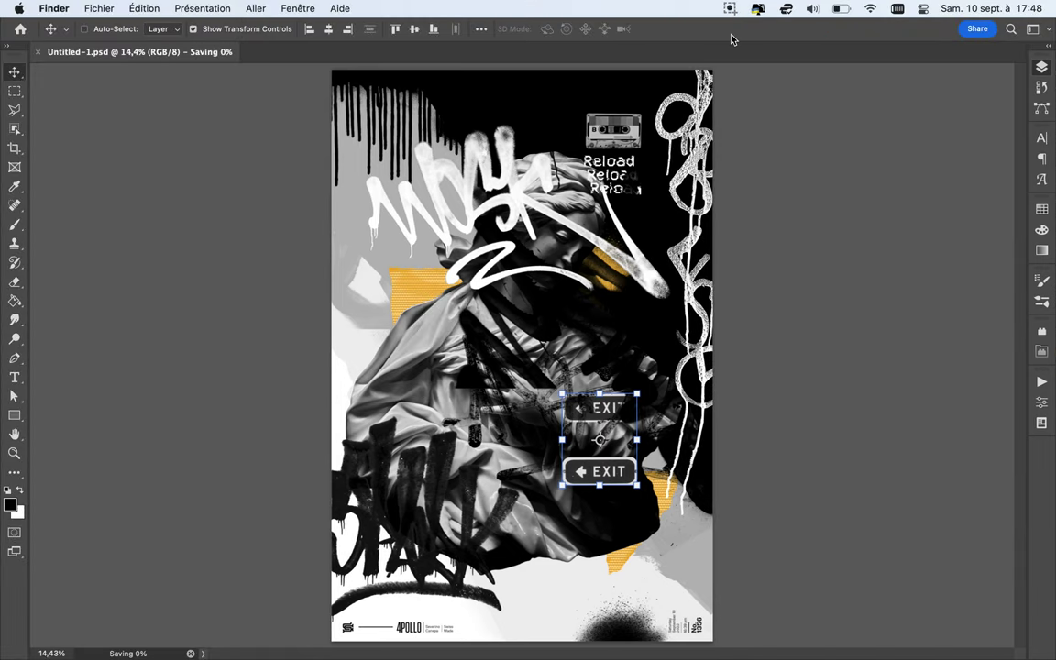
{"action": "left_click", "coordinate": [730, 9]}
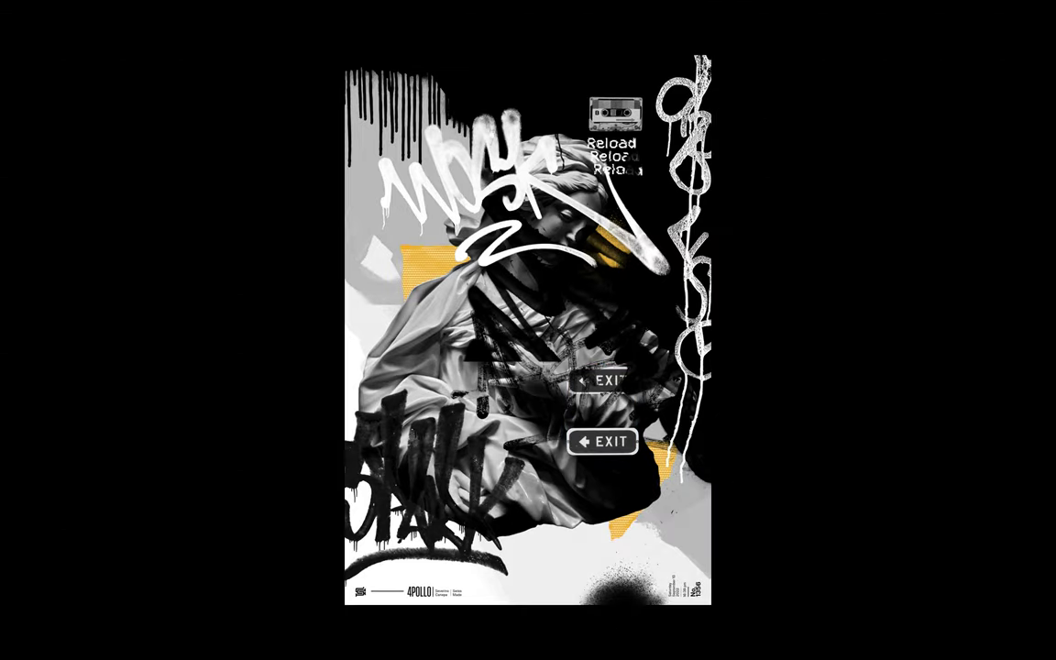